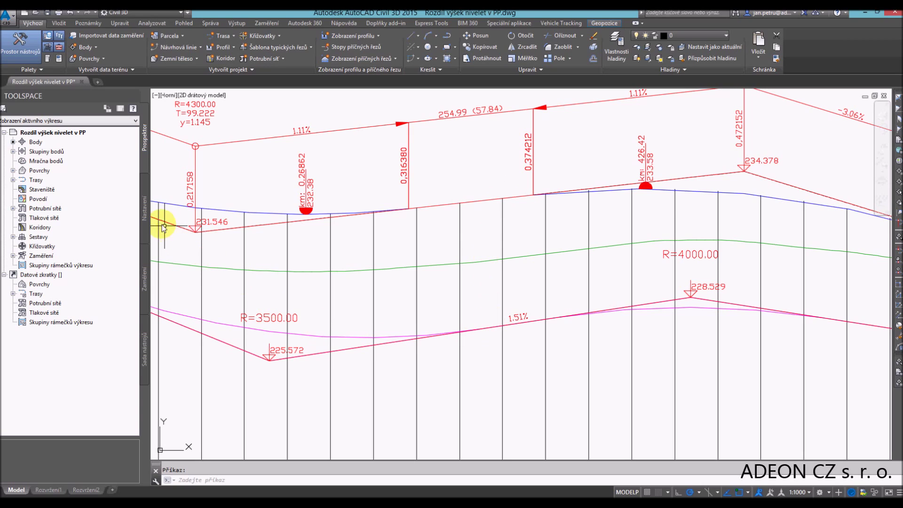
Step: In Settings, expand Zobrazení profilu > Styly popisků > Staničení a výška and select its Výrazy collection
click(144, 212)
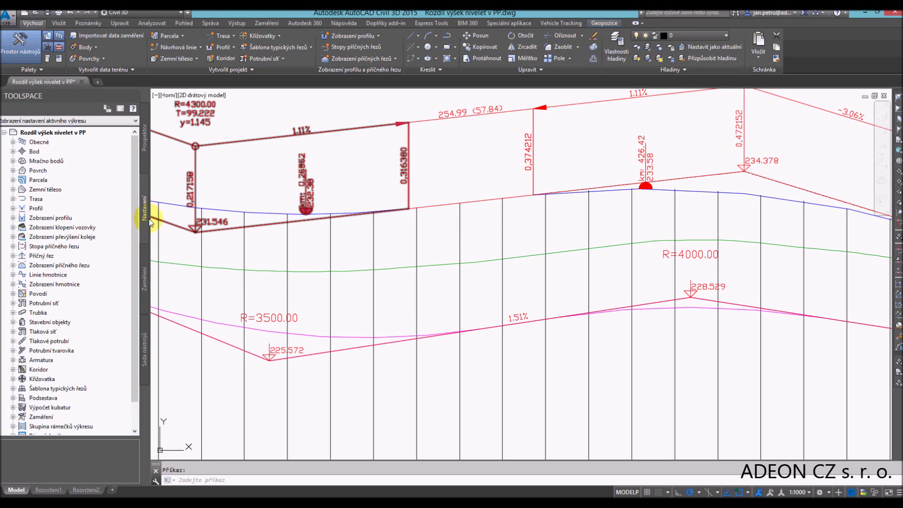
click(13, 219)
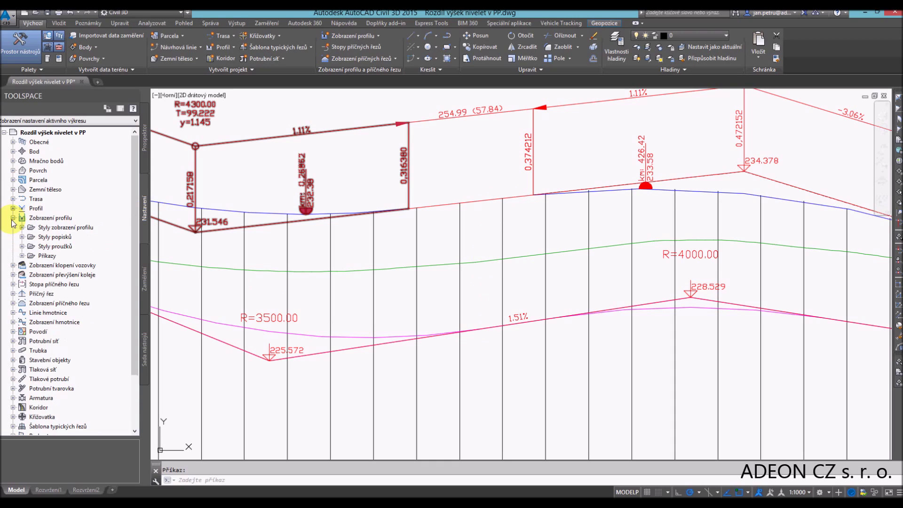
click(22, 237)
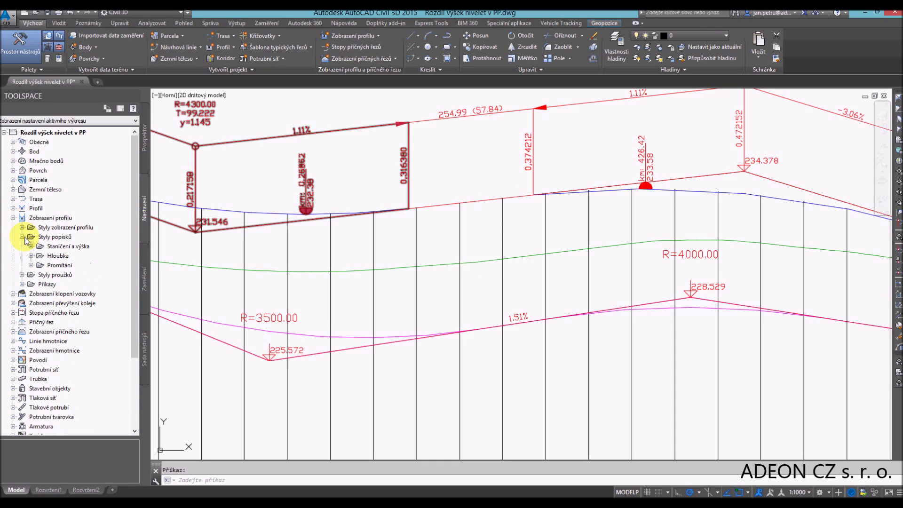
click(31, 246)
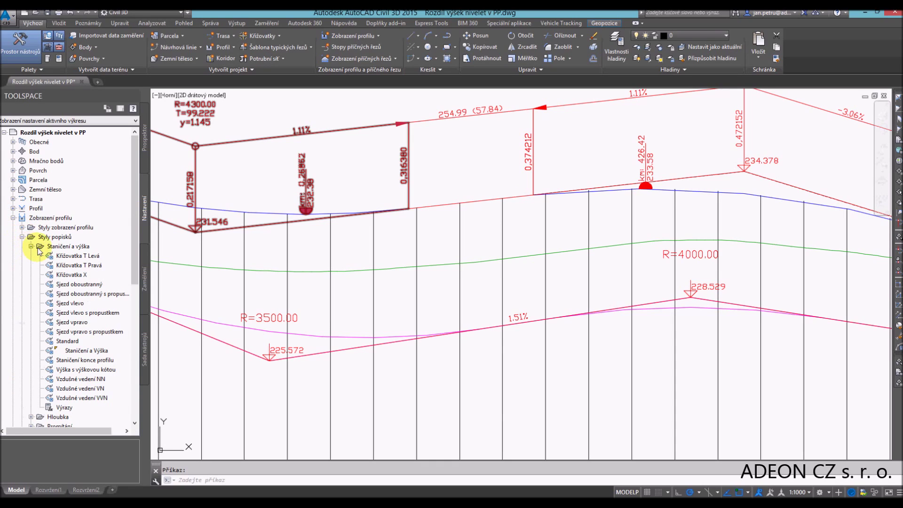
click(61, 249)
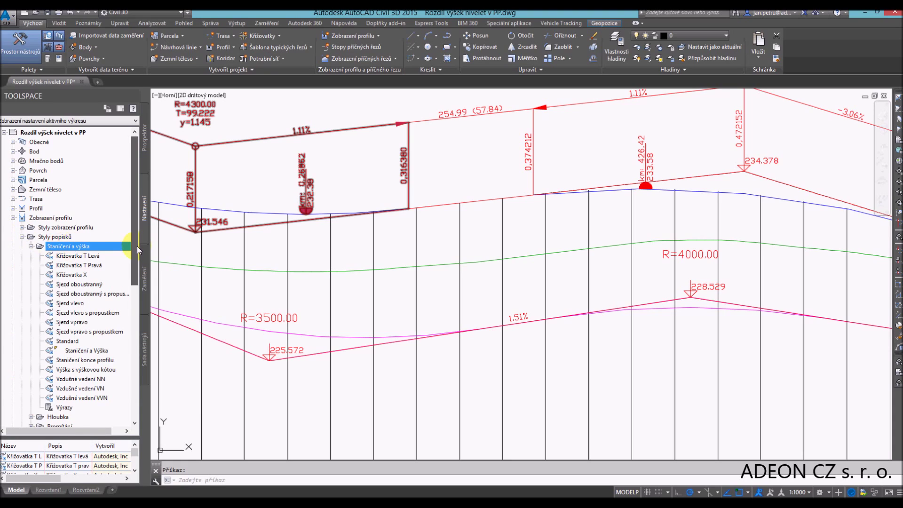
drag(135, 247, 138, 266)
click(66, 371)
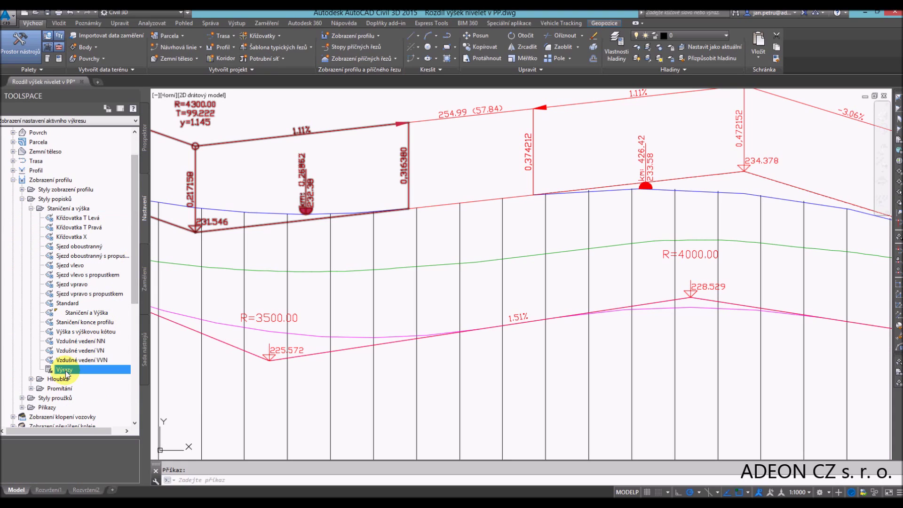
right_click(66, 370)
Step: Create the expression 'měřítko výšky' as {Převod měřítka výkresu}/10
click(94, 379)
text(měřítko výšky)
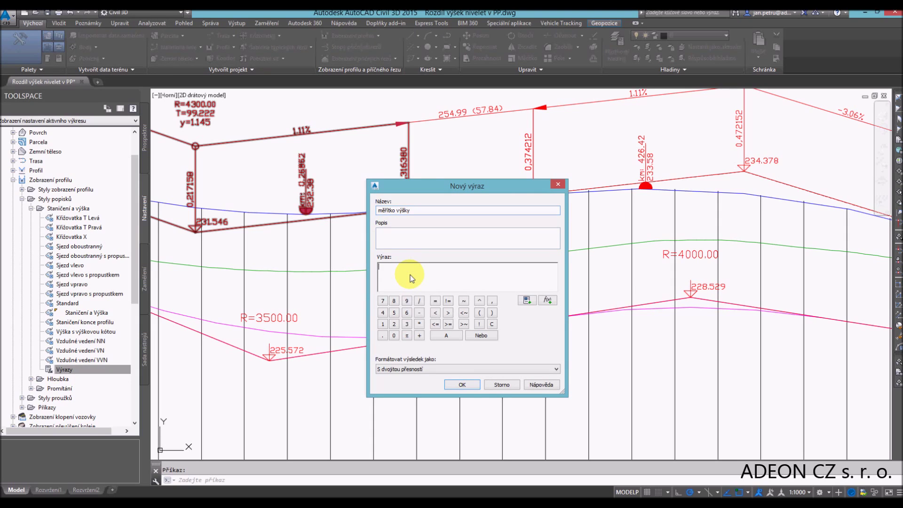
click(534, 303)
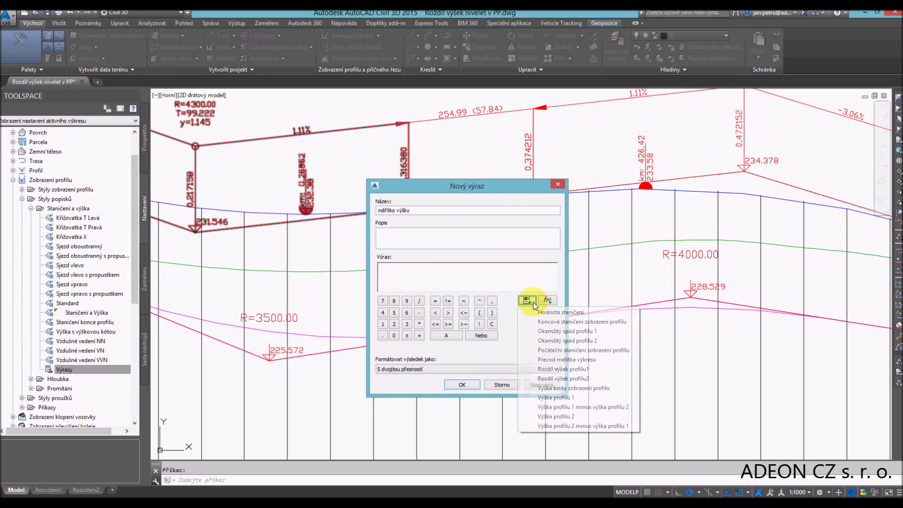
click(574, 361)
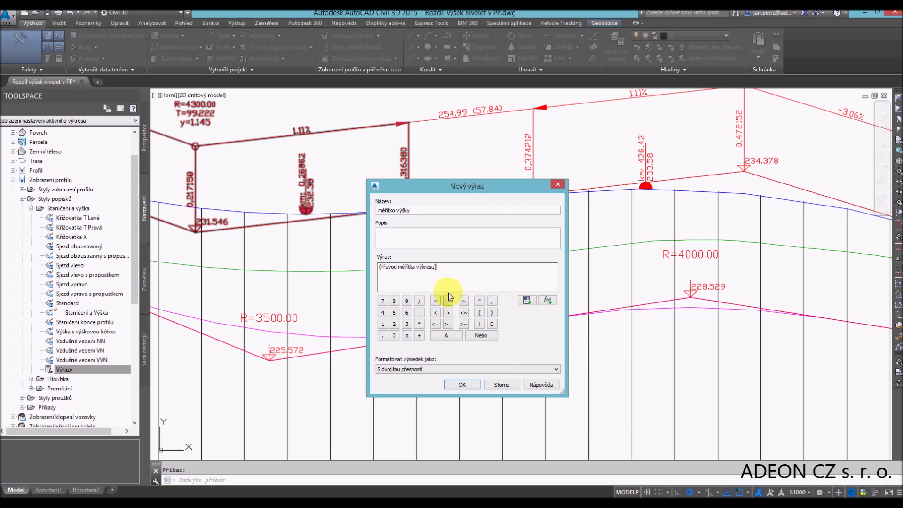
click(419, 301)
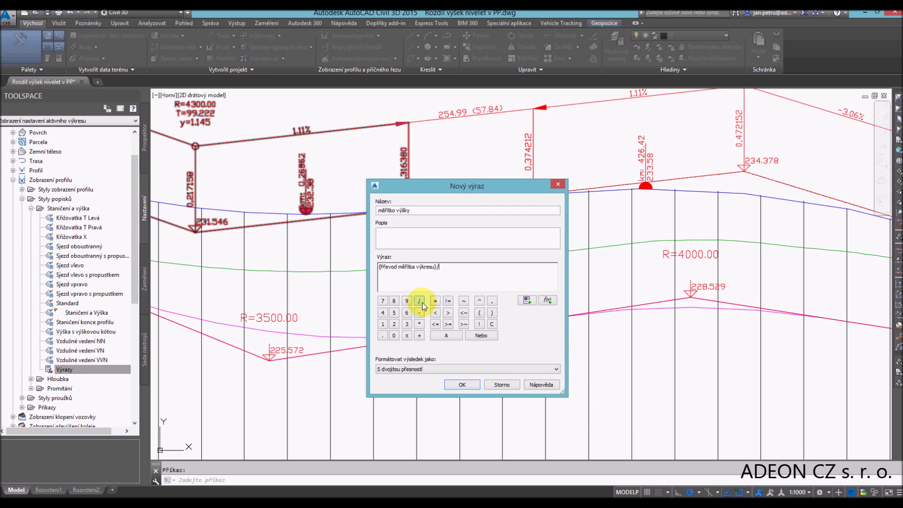
click(393, 335)
click(458, 386)
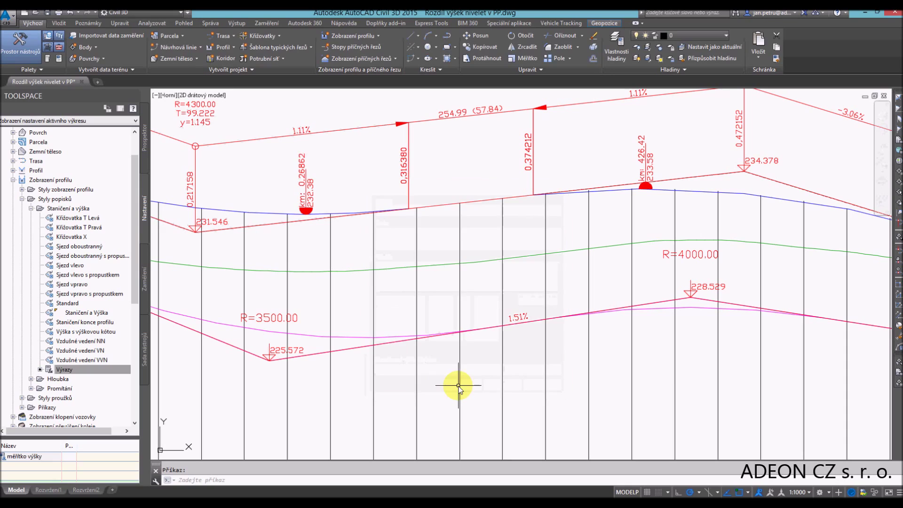
right_click(74, 373)
Step: Start a new expression 'vzdálenost 1' with ({Výška profilu 1}-{Výška bodu zobrazení profilu})
click(100, 376)
text(vzdá)
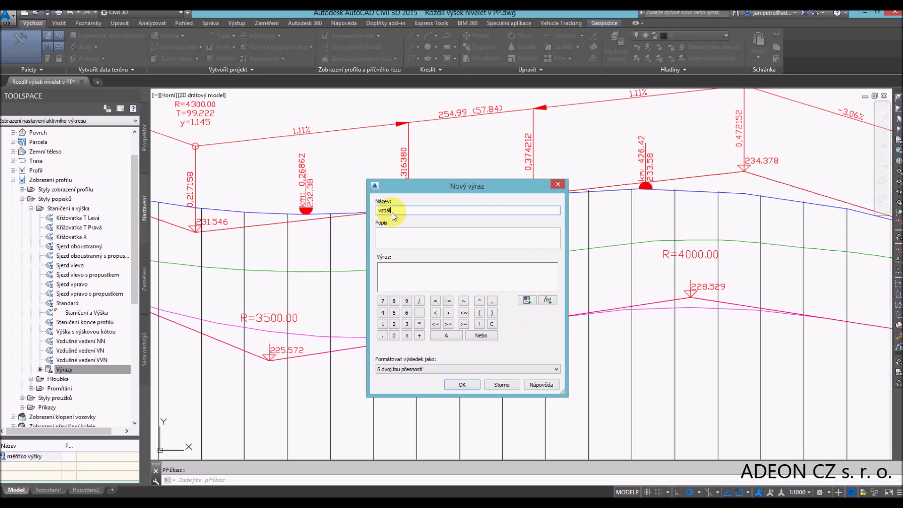
text(lenost 1)
click(480, 312)
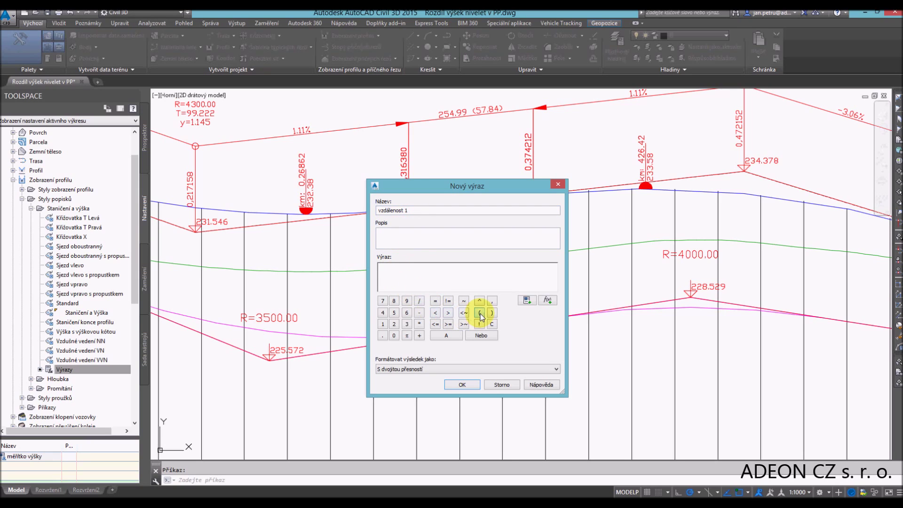
click(527, 301)
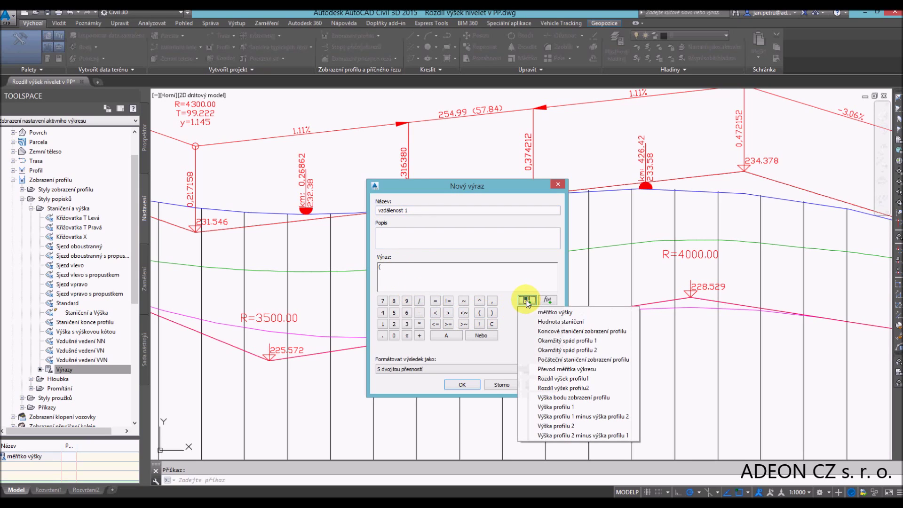
click(584, 407)
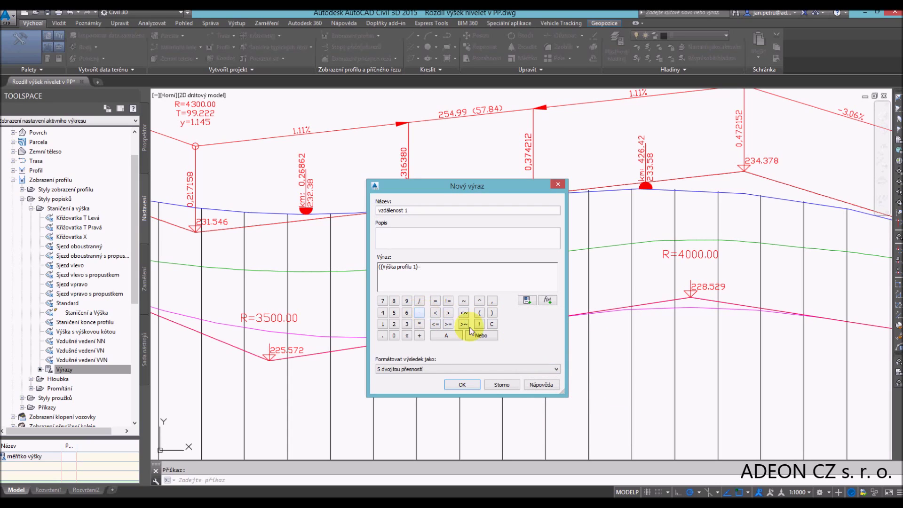
click(527, 300)
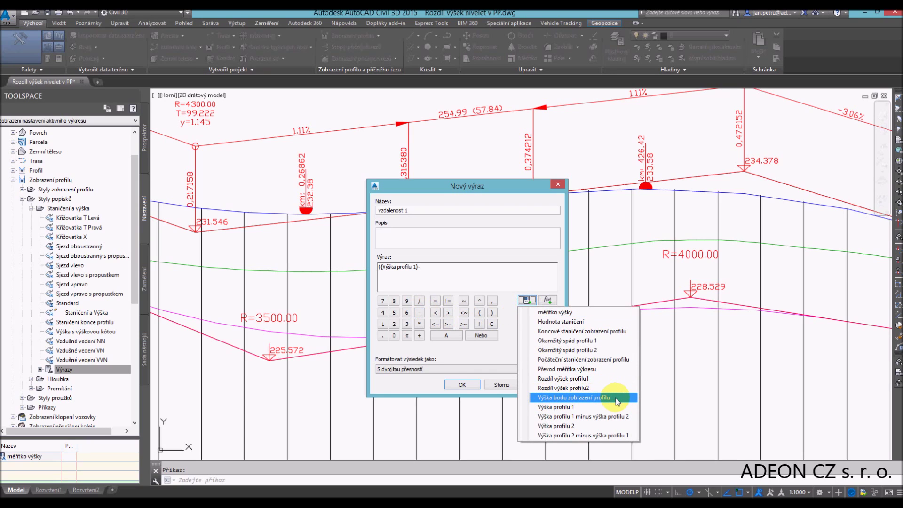
click(616, 398)
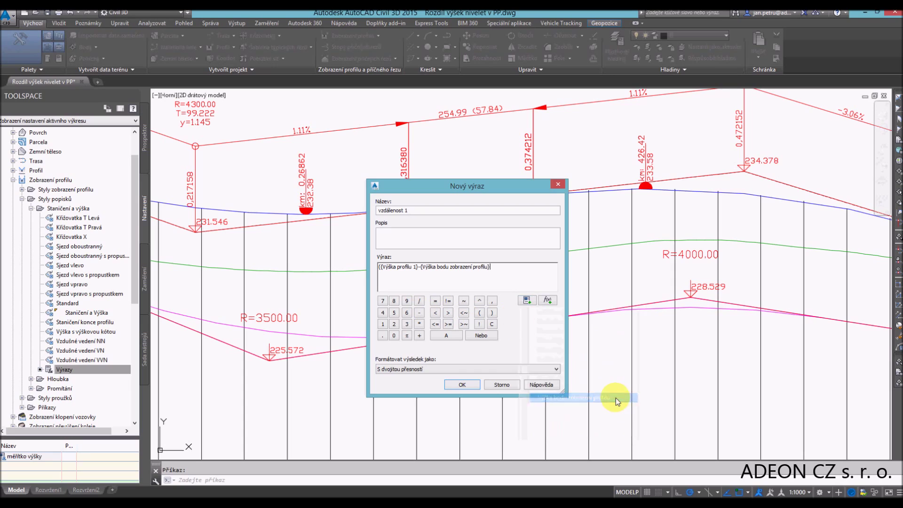
click(493, 312)
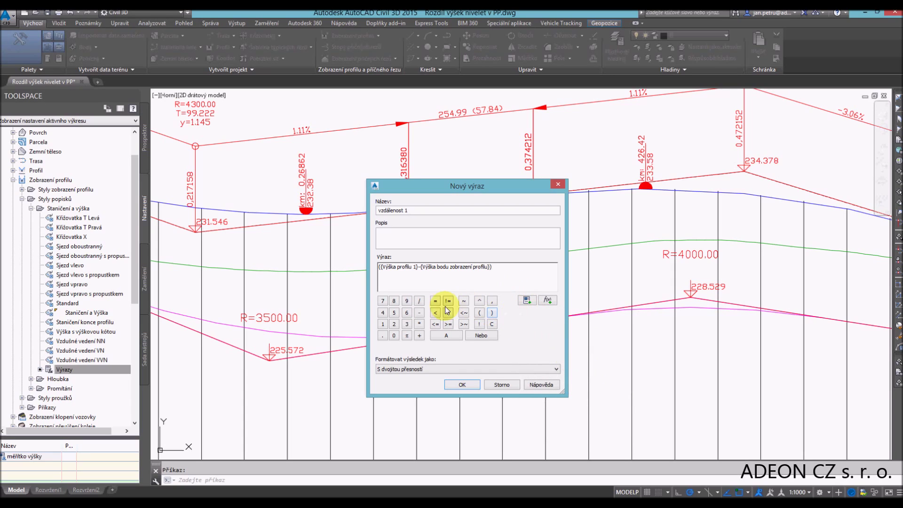
Step: Divide that difference by {měřítko výšky} and save vzdálenost 1
click(418, 301)
click(531, 301)
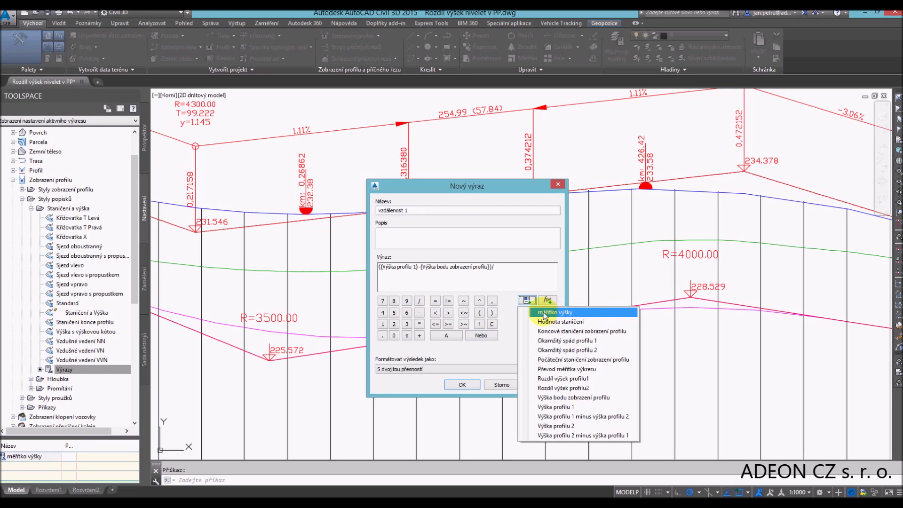
click(580, 313)
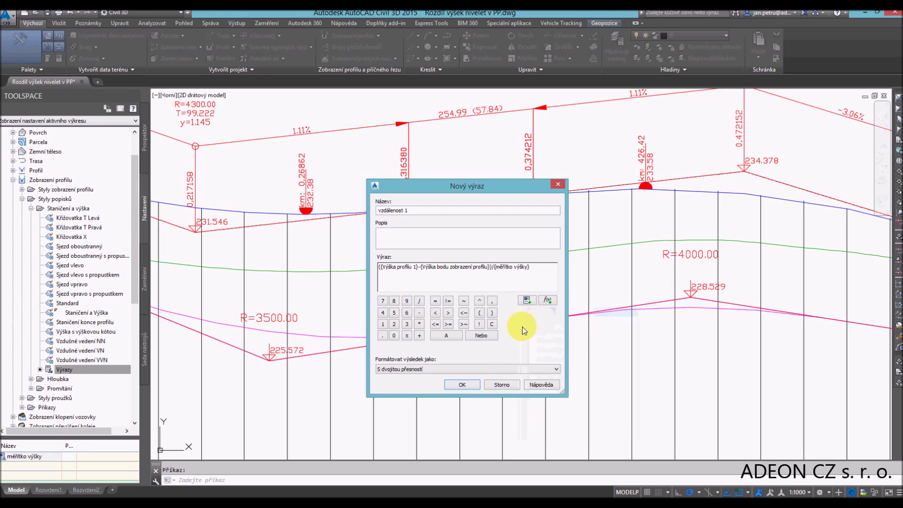
click(463, 385)
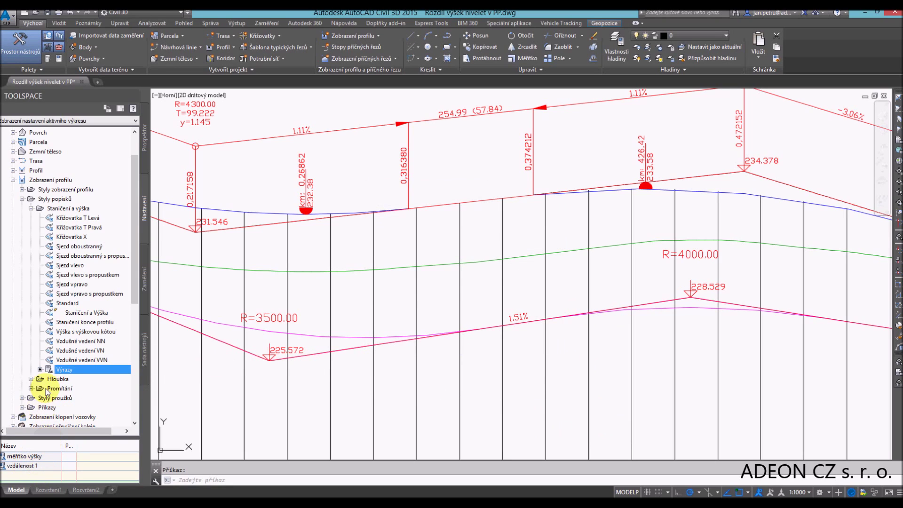
right_click(60, 371)
Step: Start a new expression 'vzdálenost 2' with ({Výška profilu 2}-{Výška bodu zobrazení profilu})
click(87, 376)
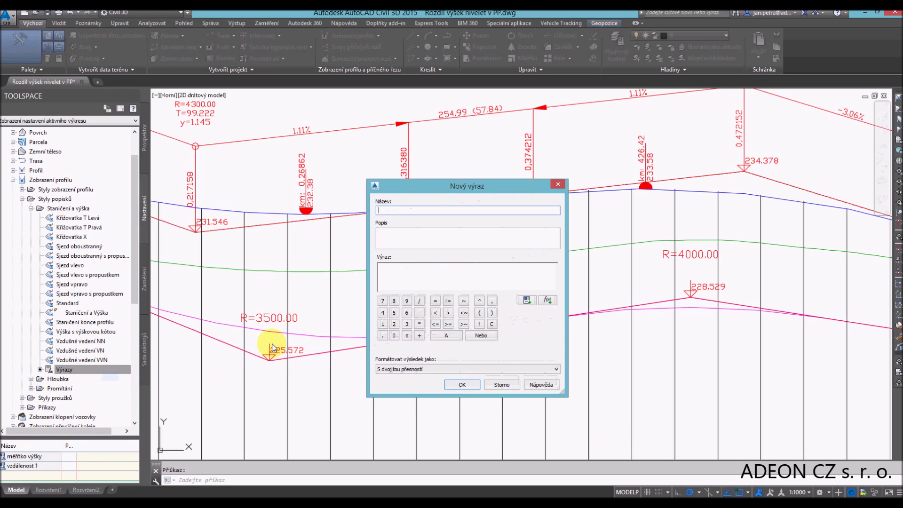
text(vzdálenost 2)
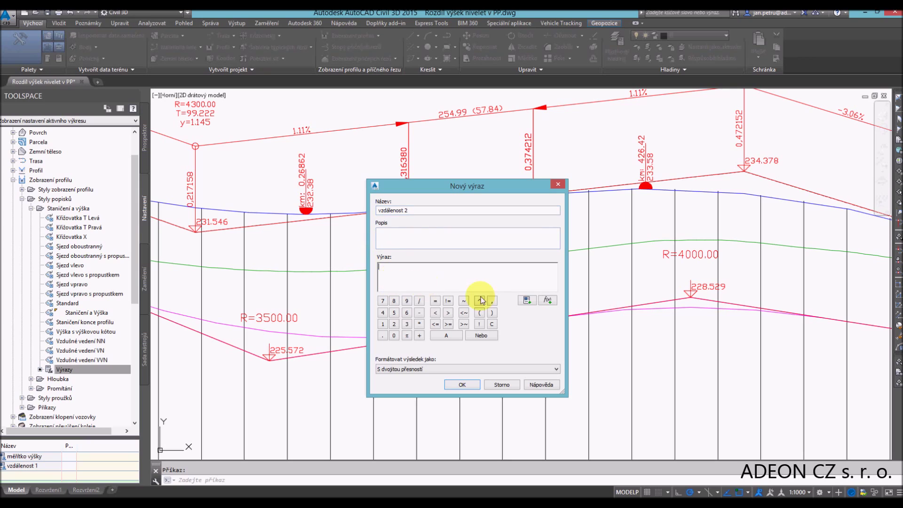
click(480, 314)
click(527, 301)
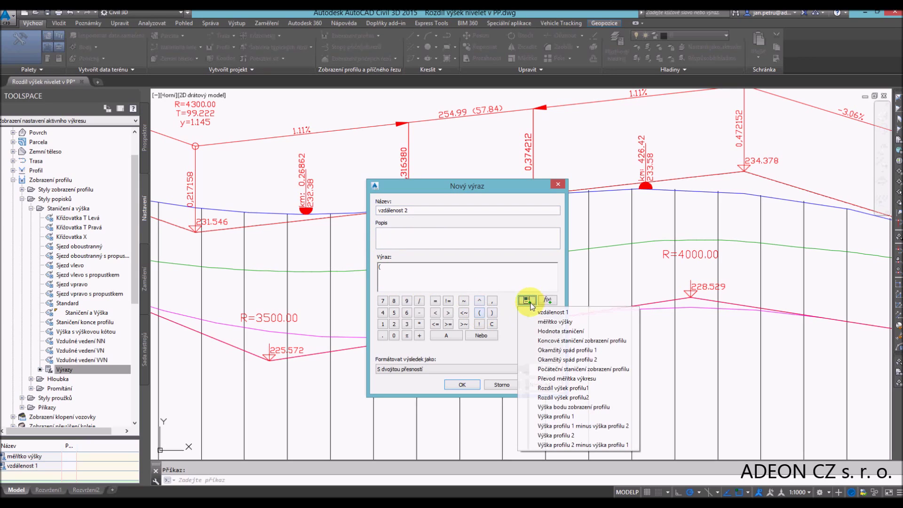
click(588, 436)
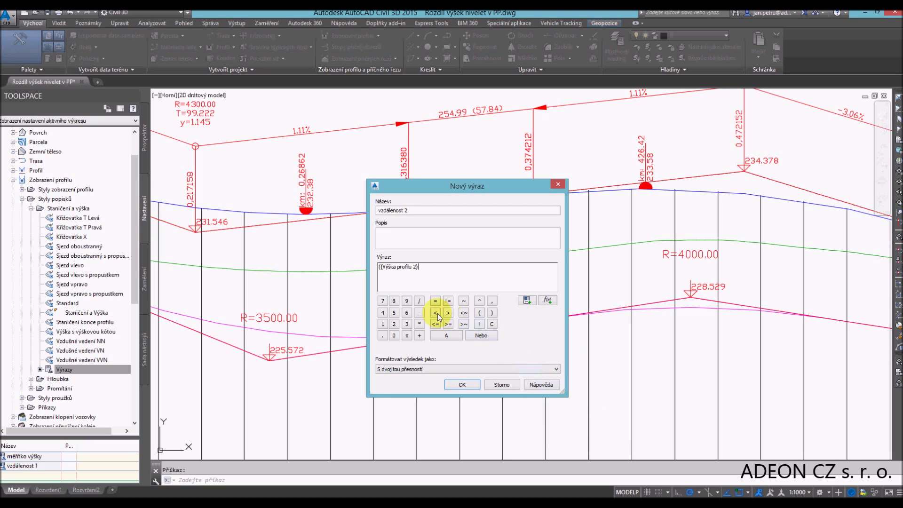
click(419, 313)
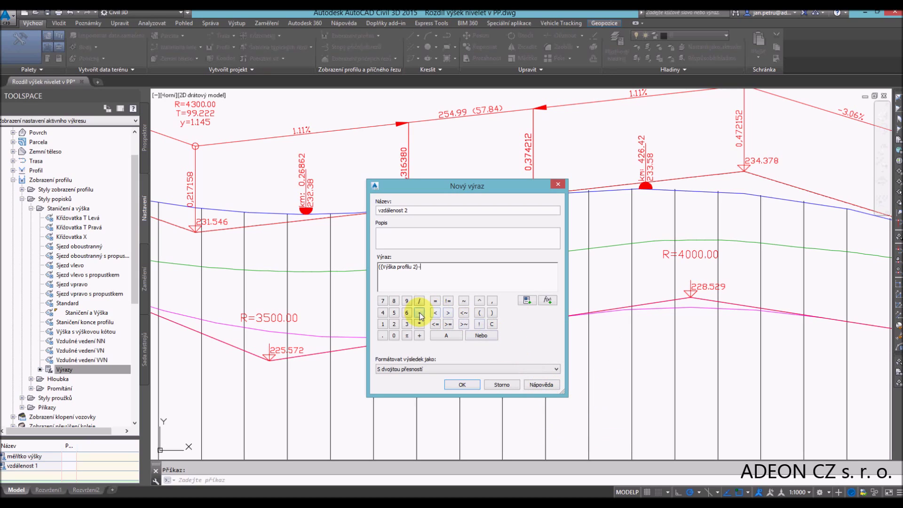
click(527, 305)
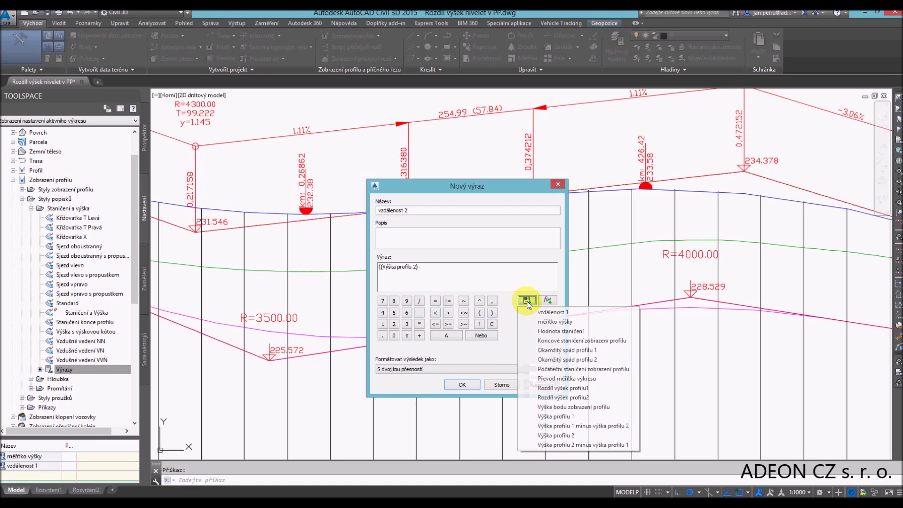
click(595, 408)
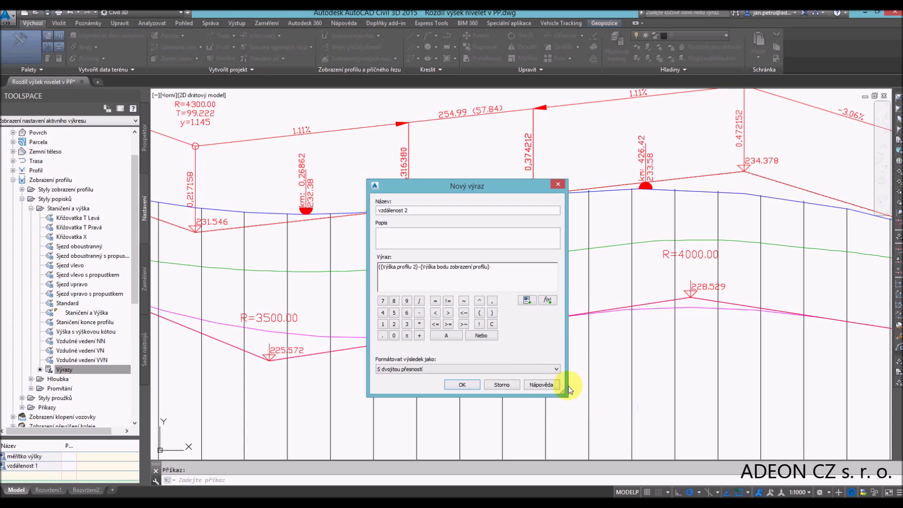
Step: Divide that difference by {měřítko výšky} and save vzdálenost 2
click(420, 301)
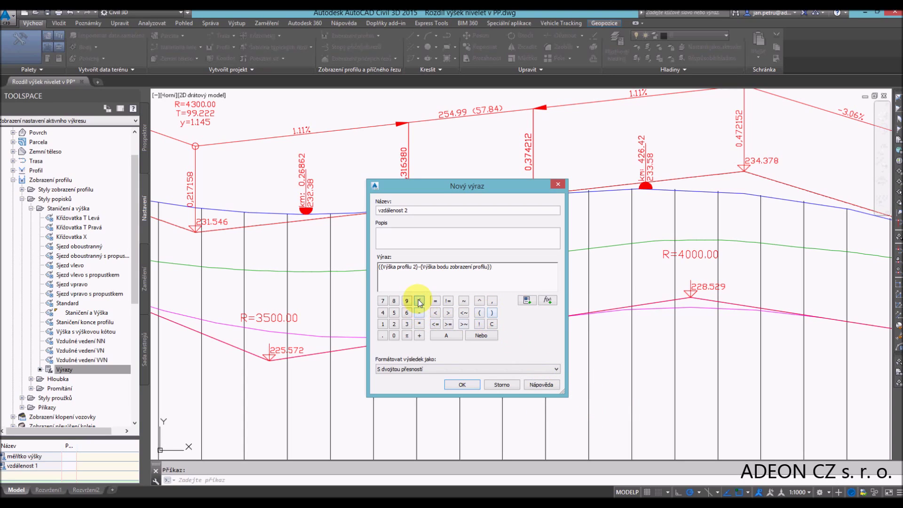
click(527, 302)
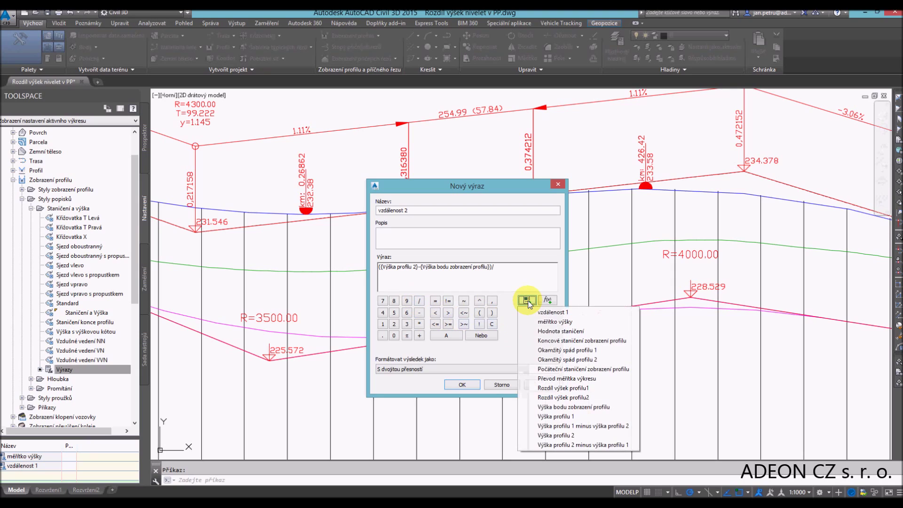
click(566, 323)
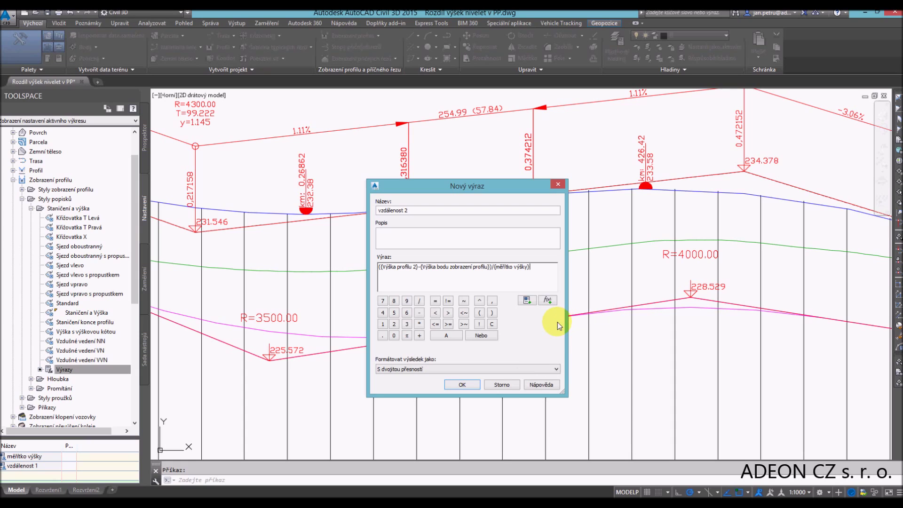
click(475, 386)
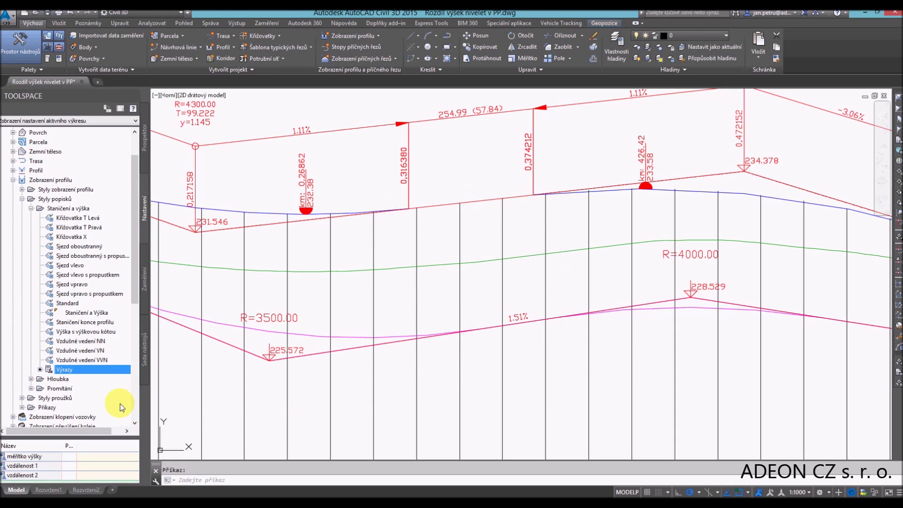
click(79, 209)
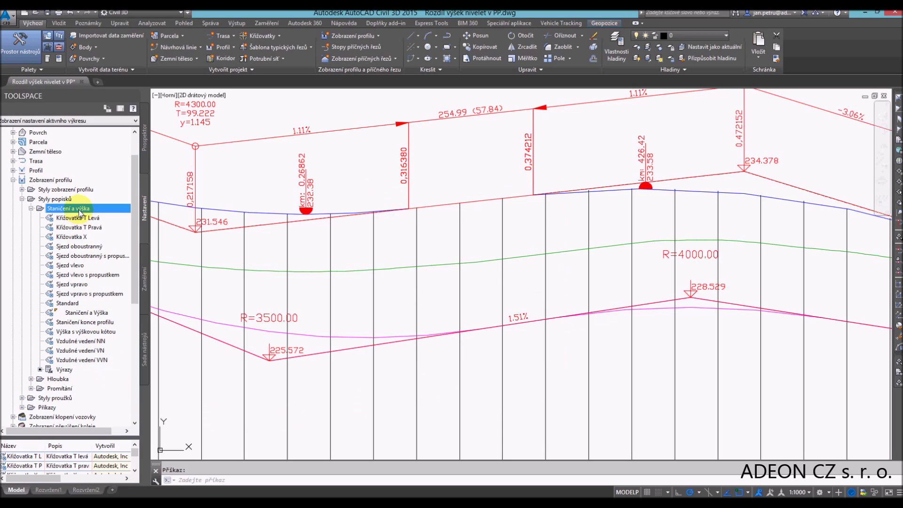
Step: Create a new Staničení a výška label style named vzdálenost_výšek
right_click(79, 210)
click(107, 229)
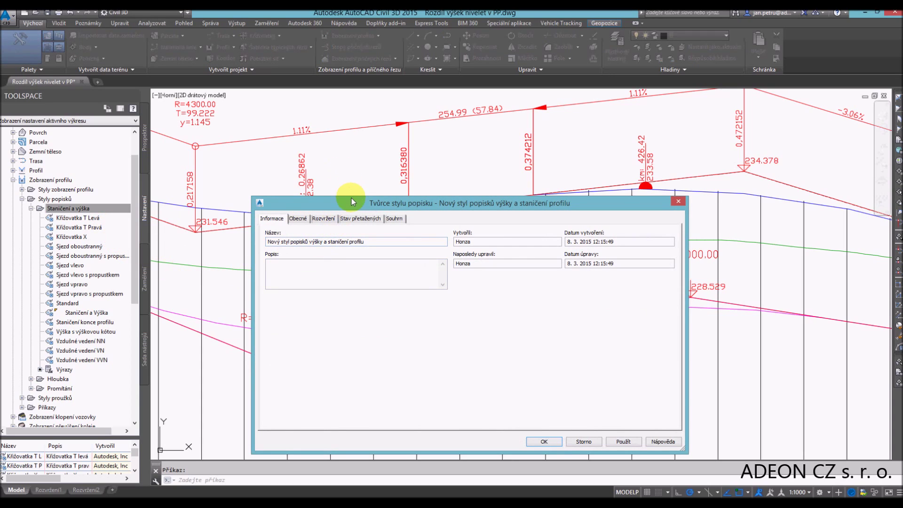
drag(351, 198, 357, 202)
drag(379, 244, 269, 260)
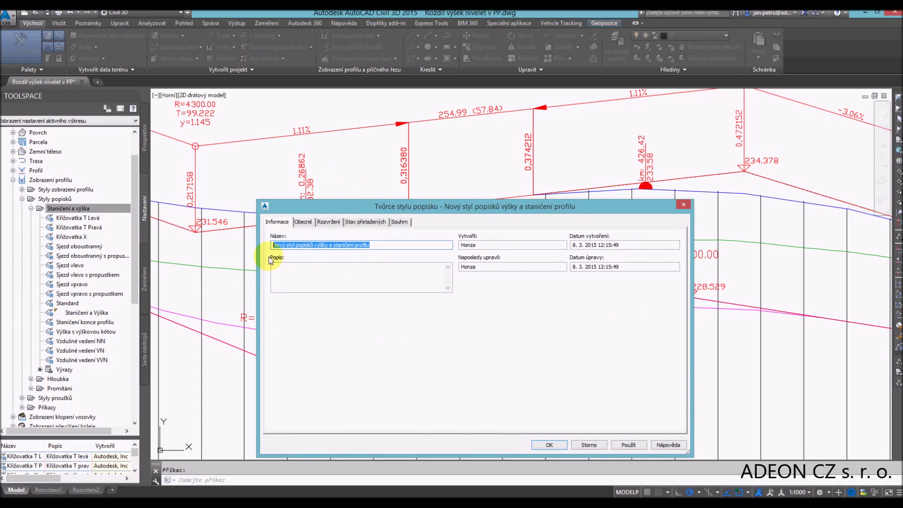
text(vzdálenost_výšek)
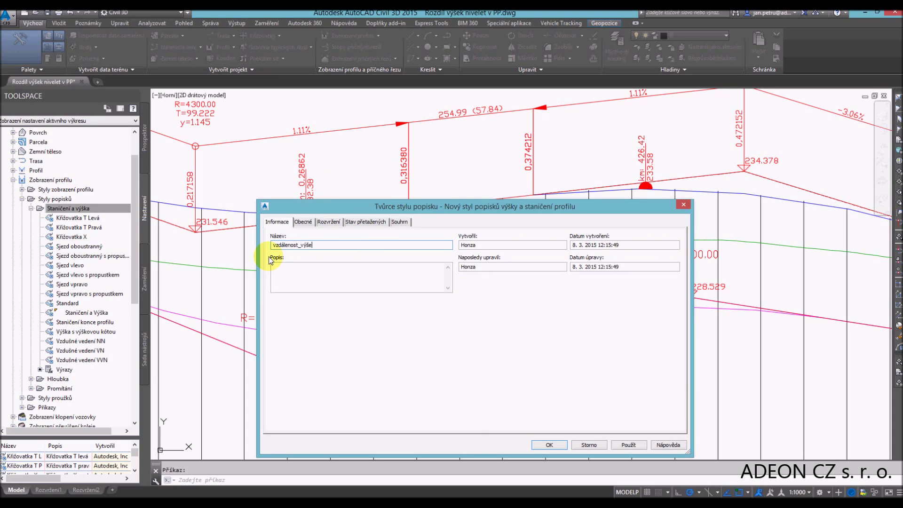
click(331, 222)
Step: Delete the default Staničení a výška component and add a block component named Bod 1
drag(352, 213, 360, 191)
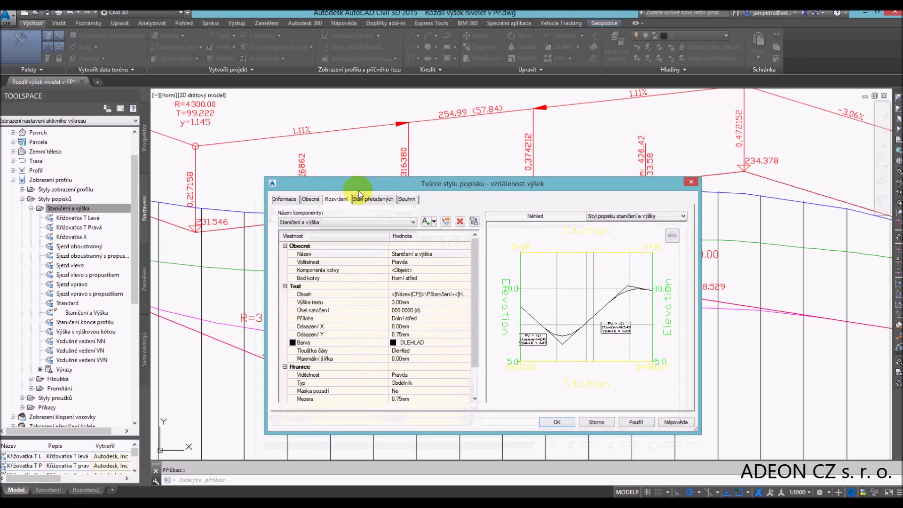
click(414, 223)
click(409, 231)
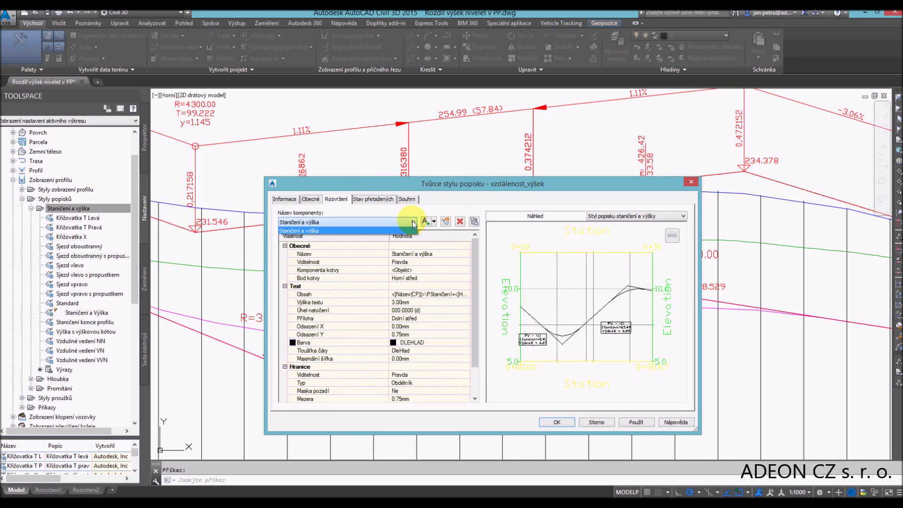
click(459, 222)
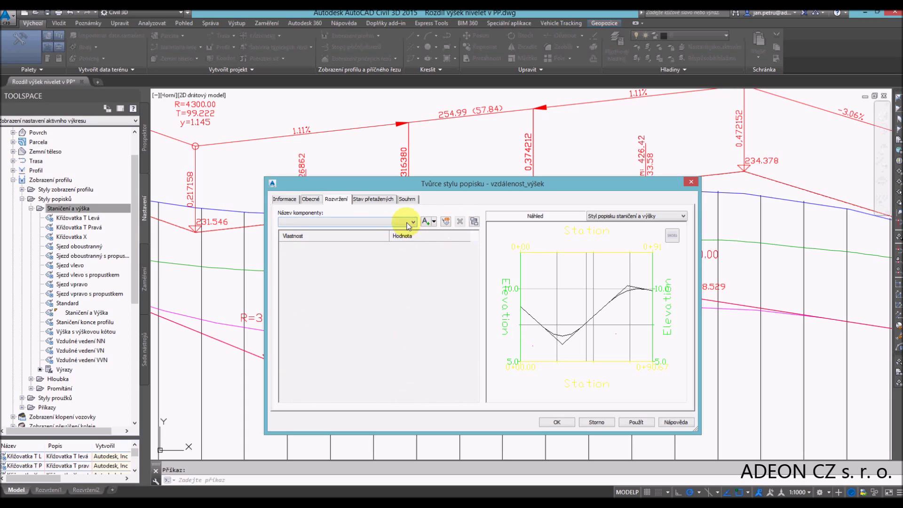
click(433, 222)
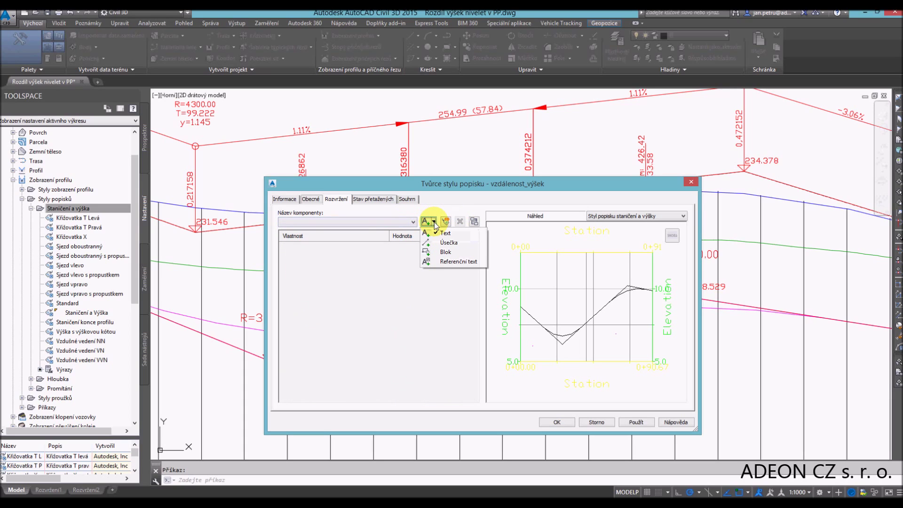
click(446, 252)
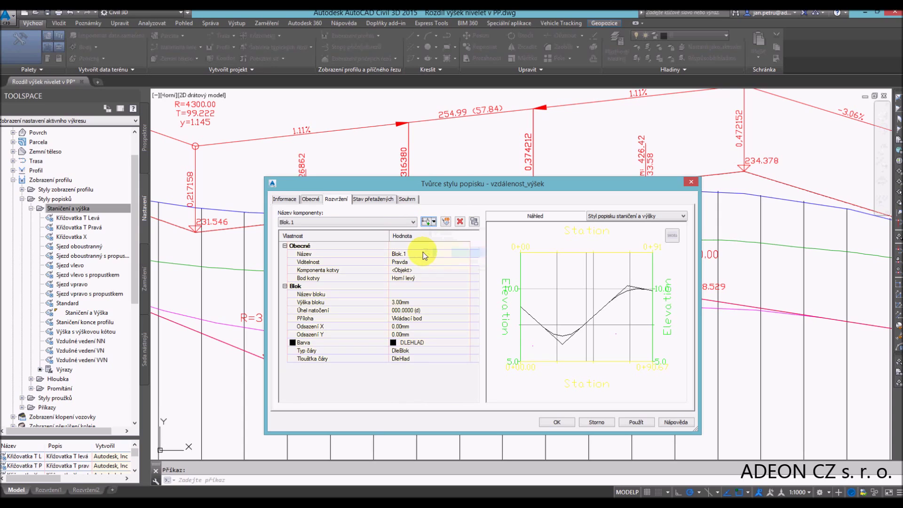
text(B)
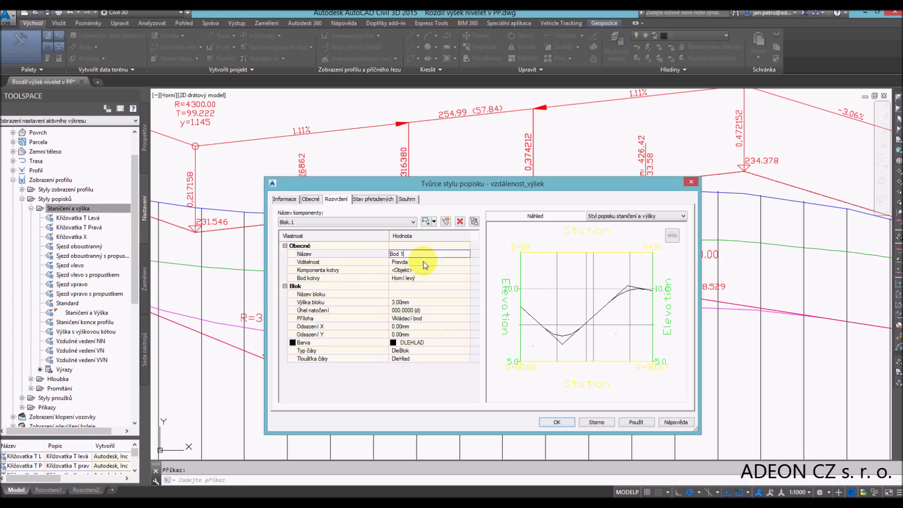
click(423, 261)
Step: Set Bod 1's block to kolecko-HB, keeping <Objekt> as its anchor component
click(420, 270)
click(466, 271)
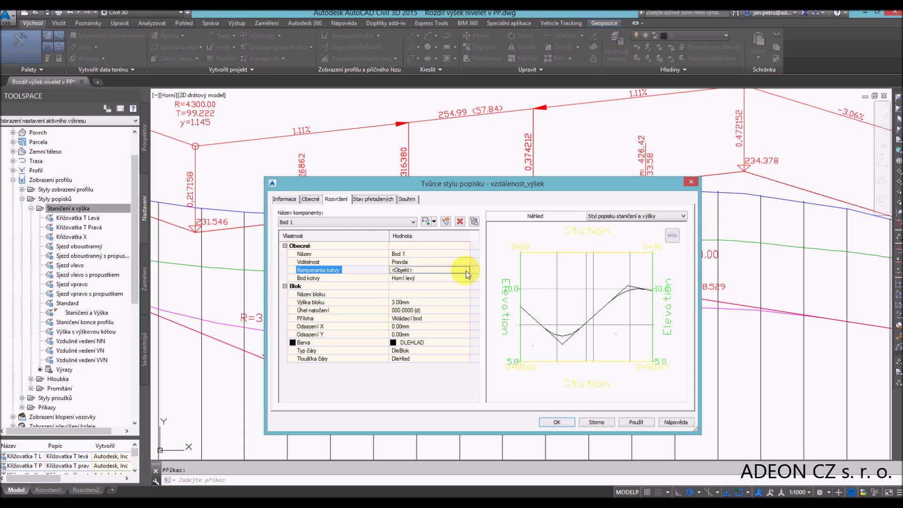
click(456, 277)
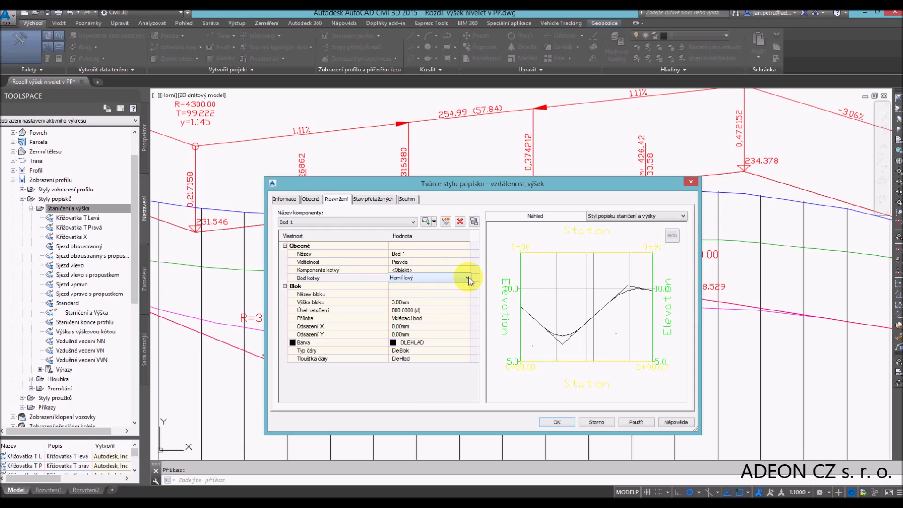
click(453, 293)
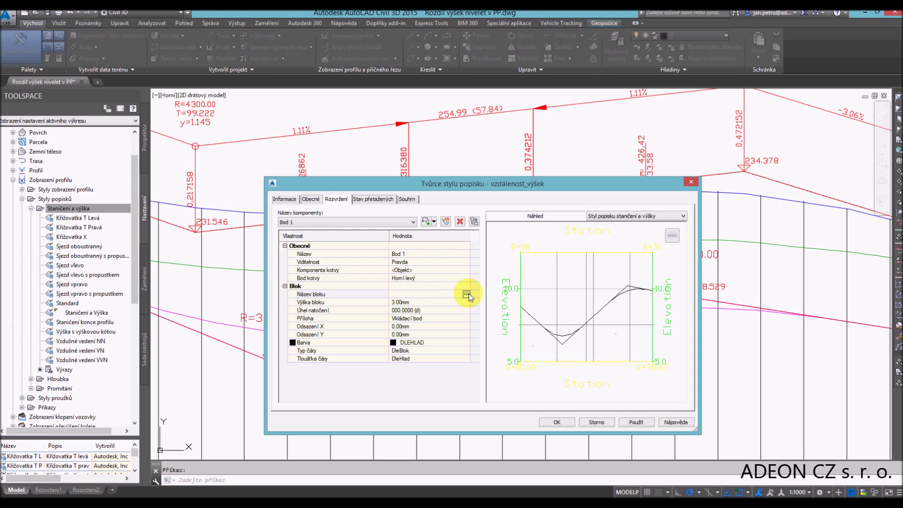
click(467, 295)
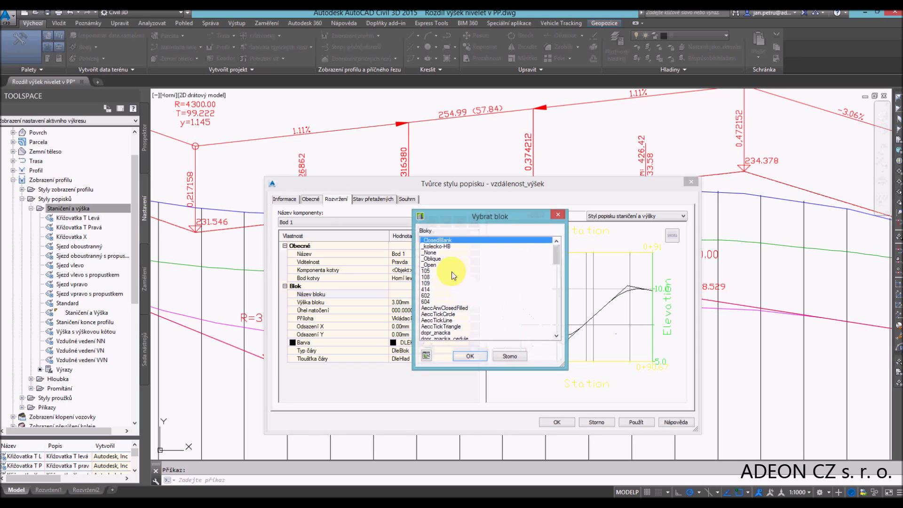
click(440, 246)
click(469, 356)
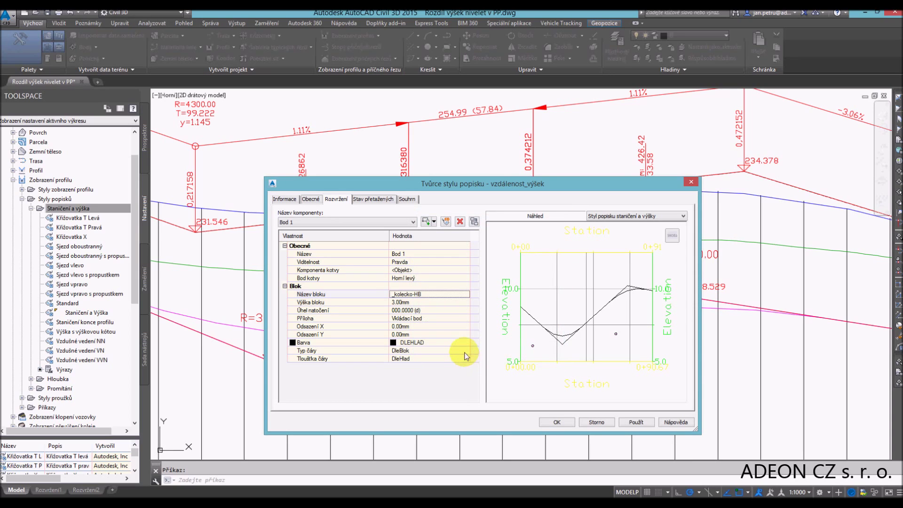
Step: Anchor Bod 1 at Prostřední střed with its Y offset set to vzdálenost 1
click(462, 270)
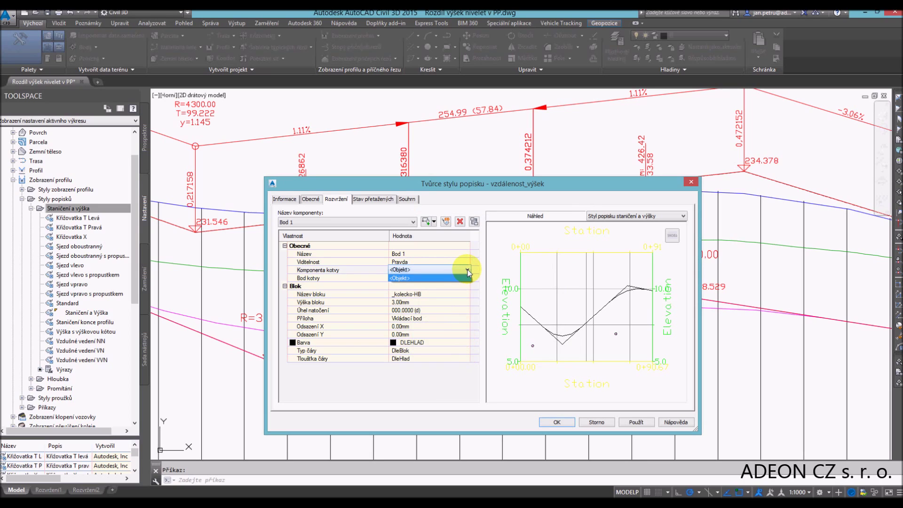
click(467, 277)
click(466, 280)
click(467, 279)
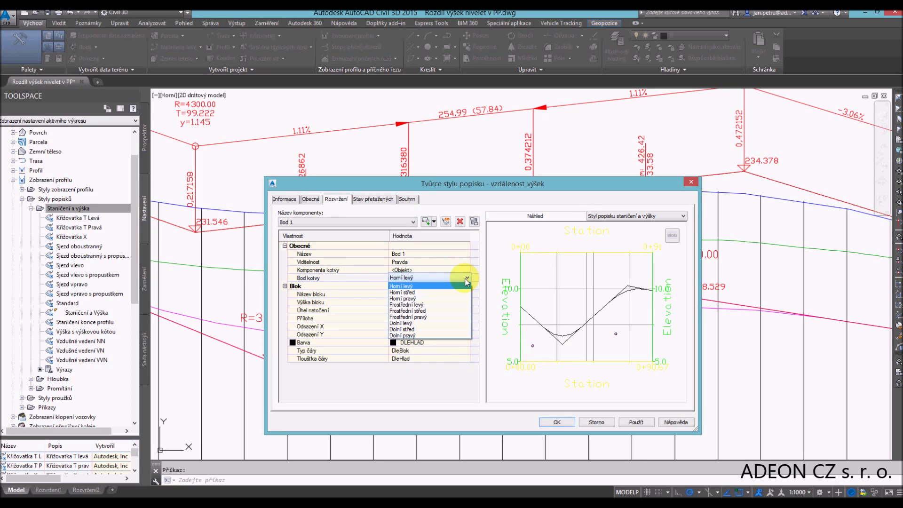
click(426, 312)
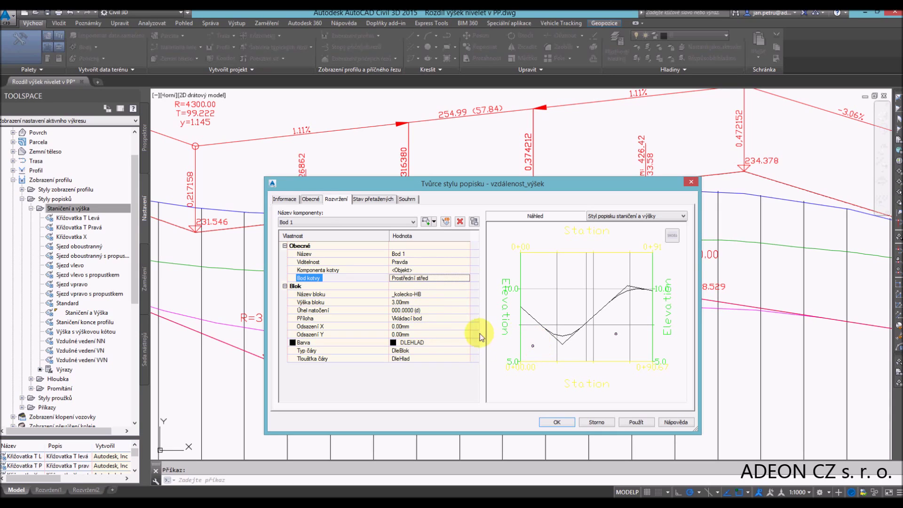
click(449, 334)
click(468, 334)
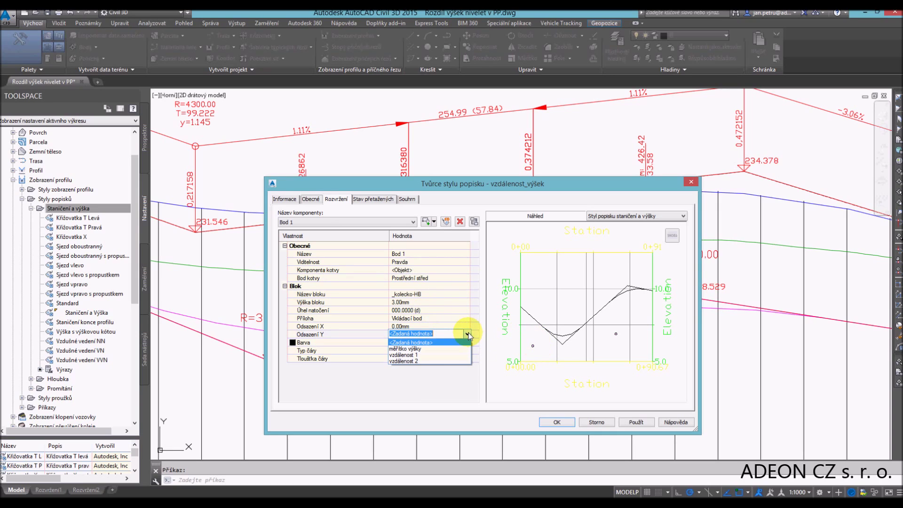
click(414, 356)
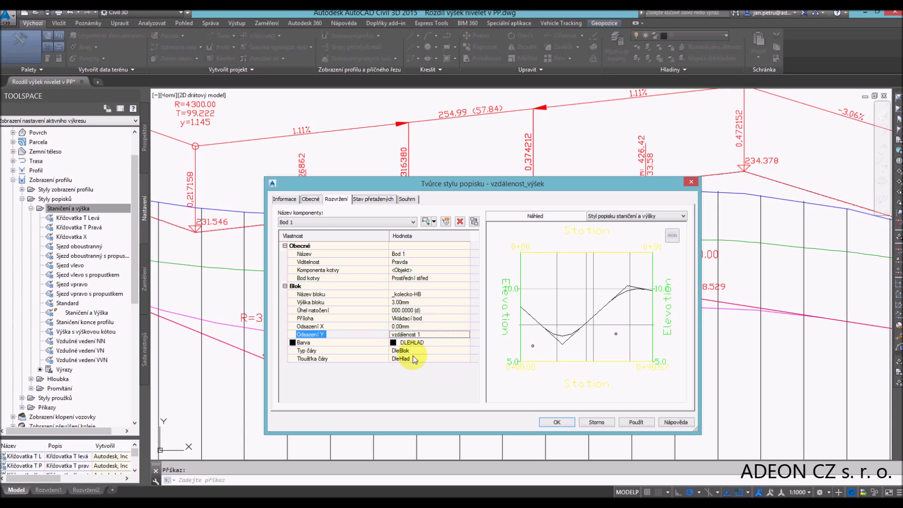
click(446, 222)
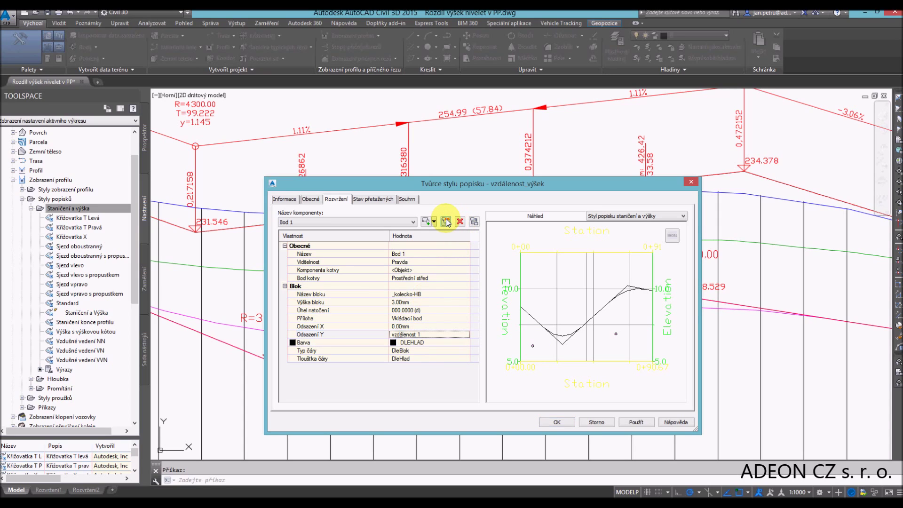
Step: Rename the copied component to Bod 2 and set its Y offset to vzdálenost 2
drag(429, 252, 402, 256)
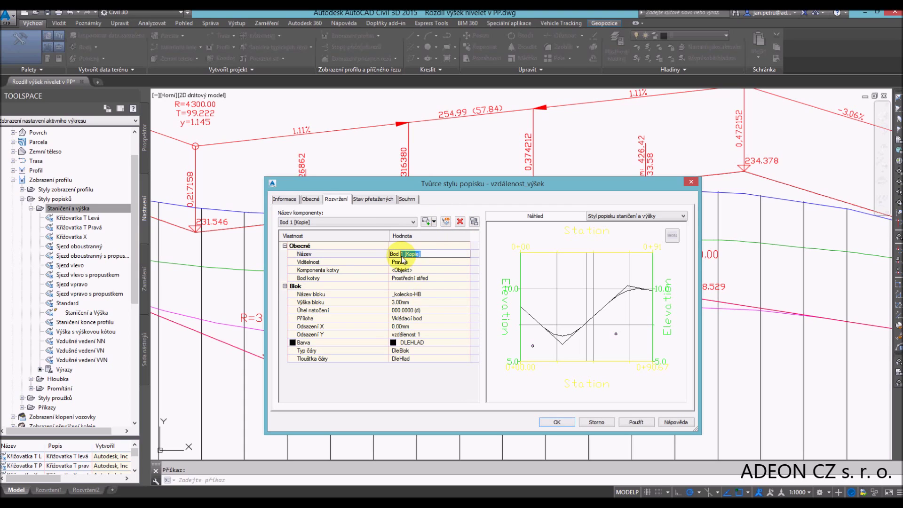
text(2)
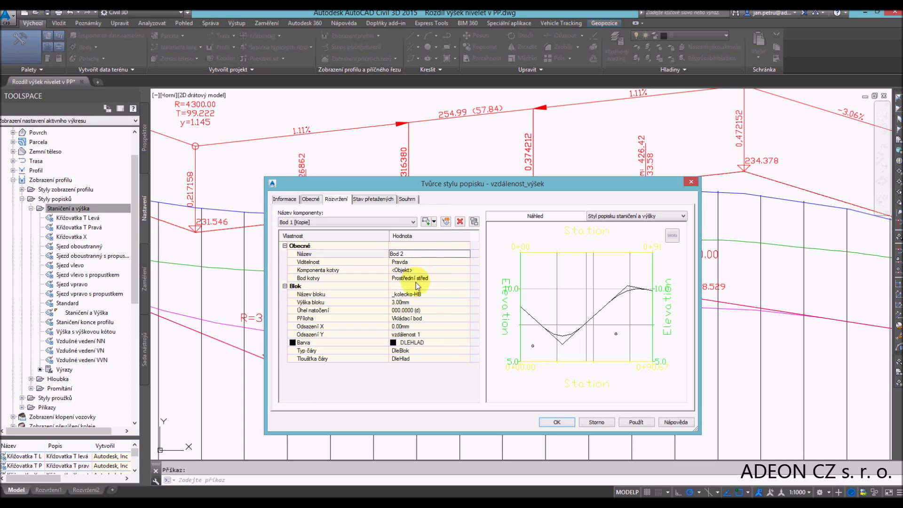
click(420, 334)
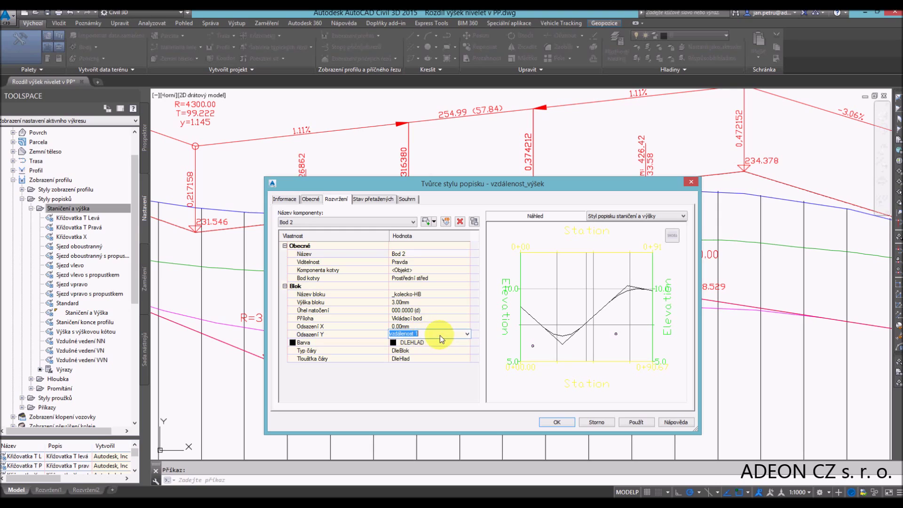
click(467, 335)
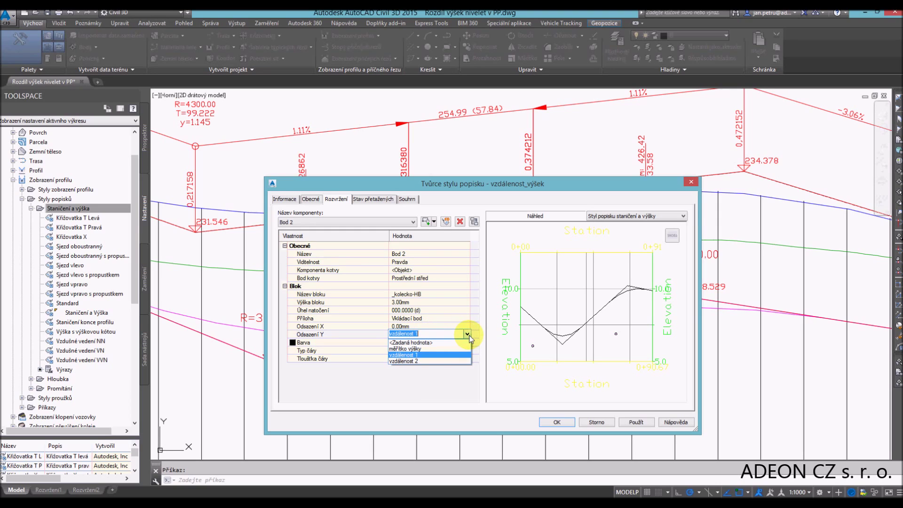
click(416, 362)
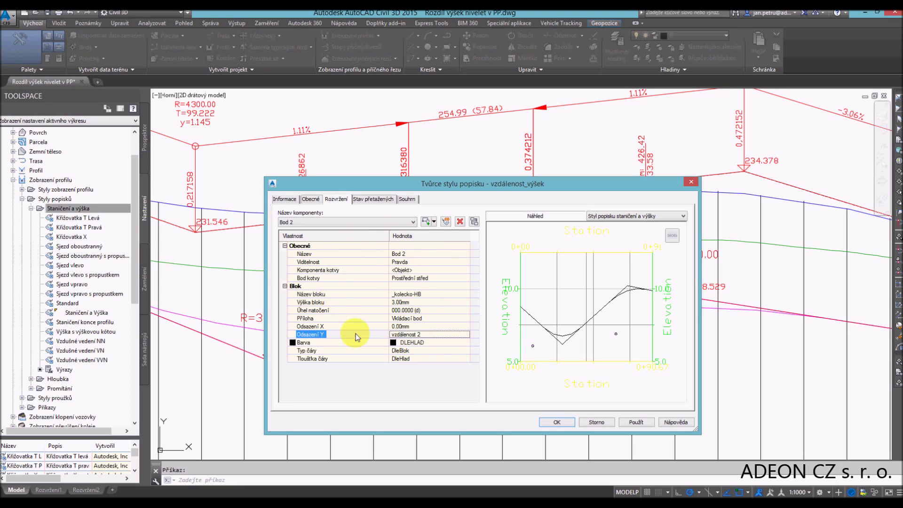
Step: Add a line component named Úsečka that starts at Bod 1
click(434, 222)
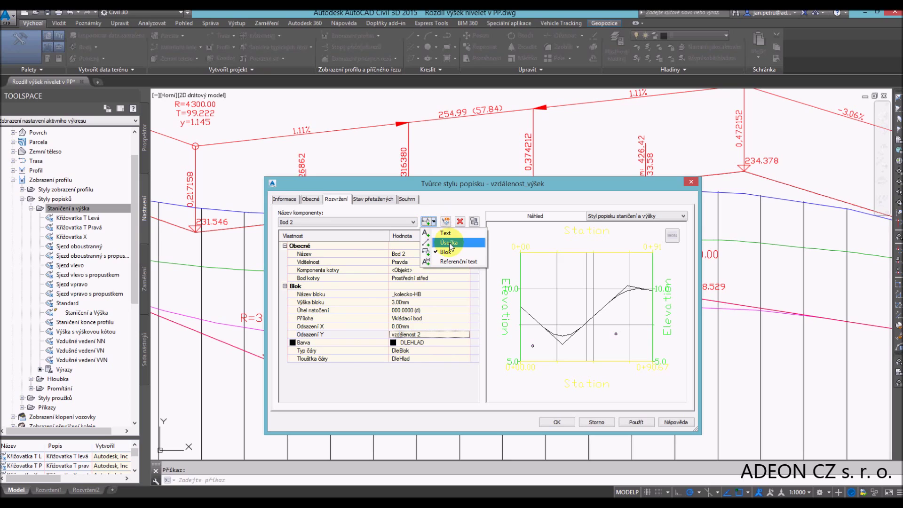
click(449, 242)
click(438, 252)
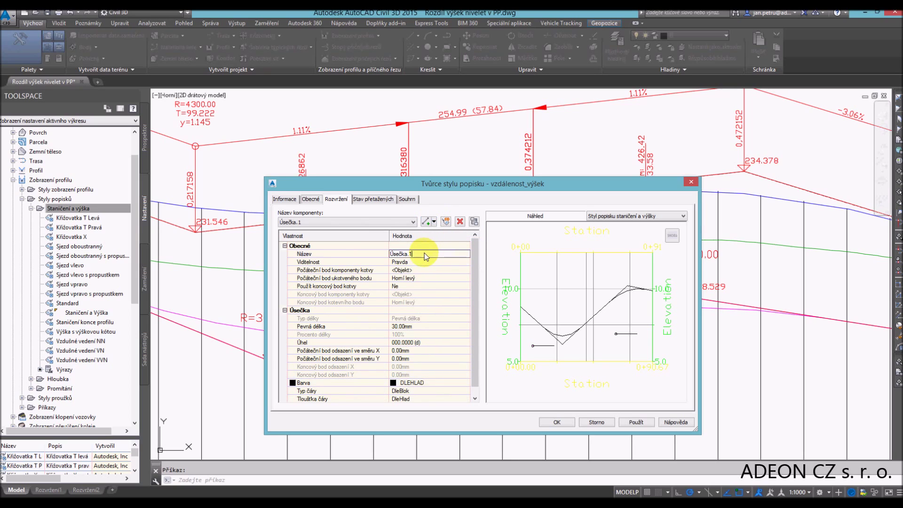
key(BackSpace)
click(425, 271)
click(430, 270)
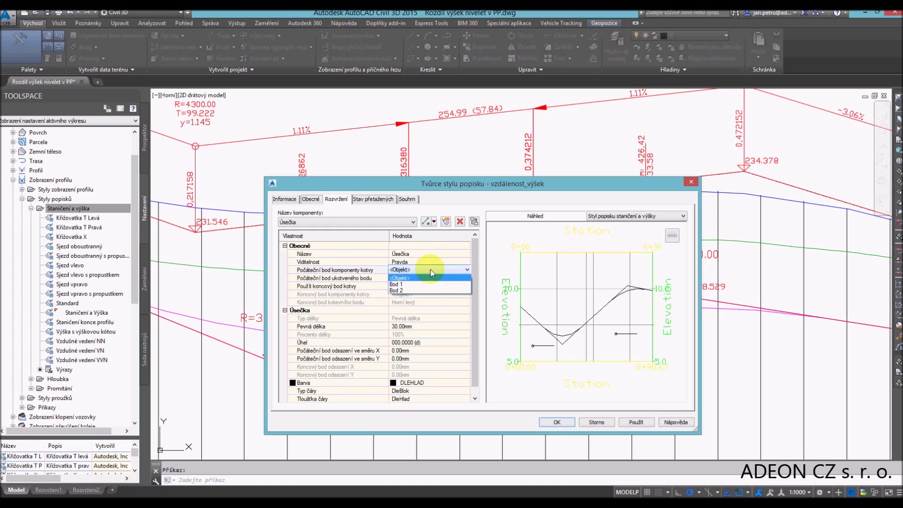
click(409, 285)
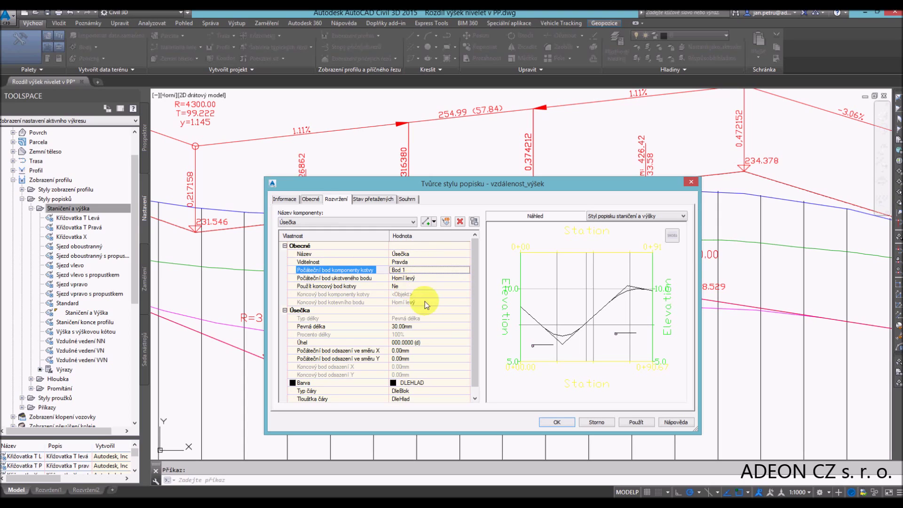
click(537, 360)
scroll(537, 360, up, 3)
scroll(529, 356, up, 2)
scroll(622, 280, down, 1)
scroll(569, 322, up, 2)
middle_drag(561, 330, 593, 306)
scroll(592, 305, down, 2)
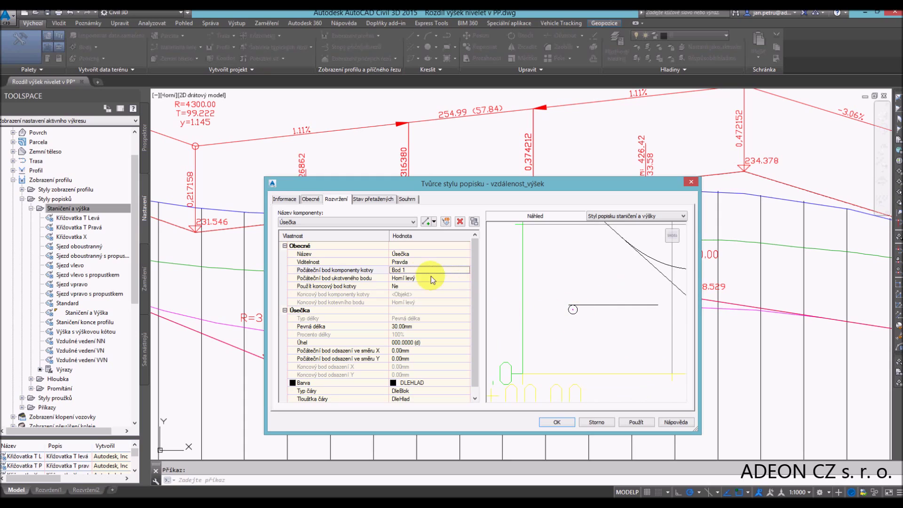
Step: Run the line from Prostřední střed of Bod 1 to Prostřední střed of Bod 2
click(419, 278)
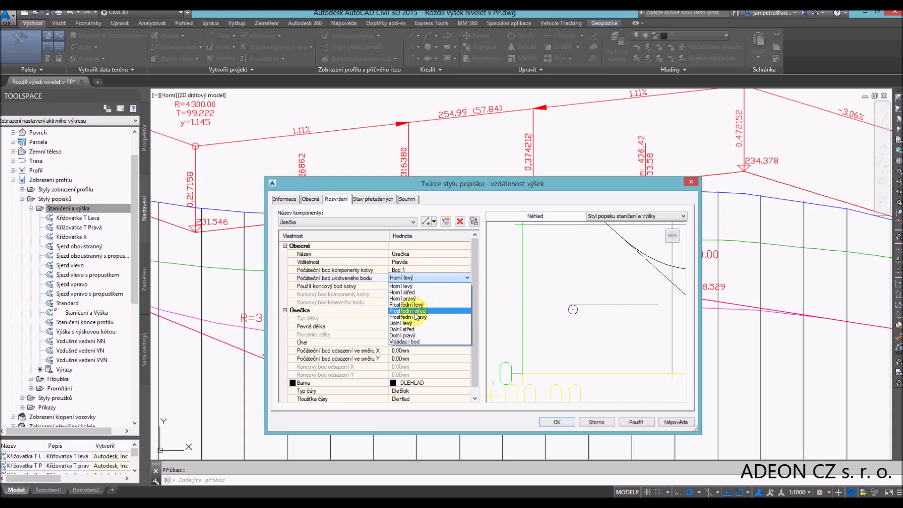
click(415, 317)
click(400, 285)
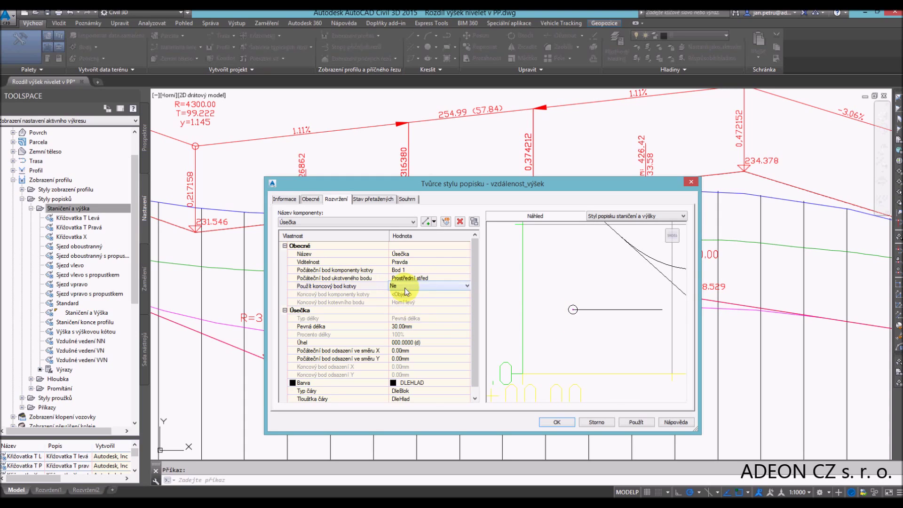
click(405, 301)
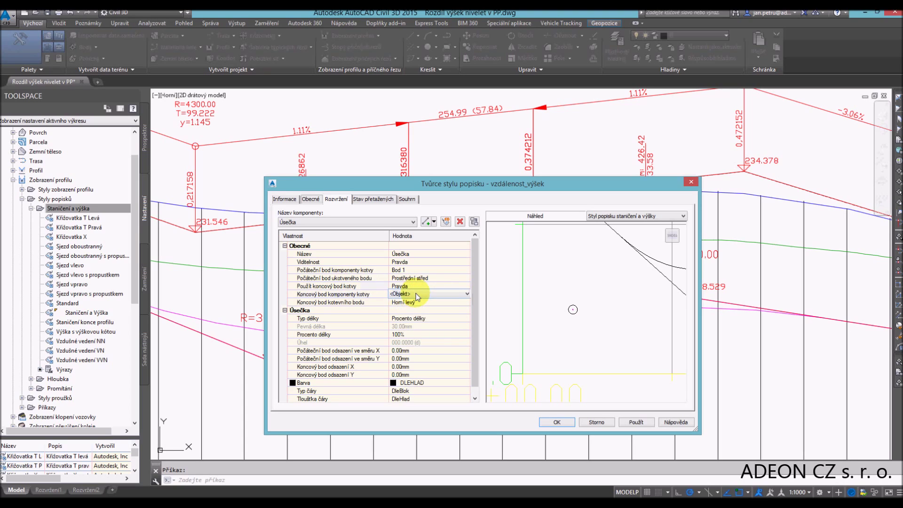
click(408, 314)
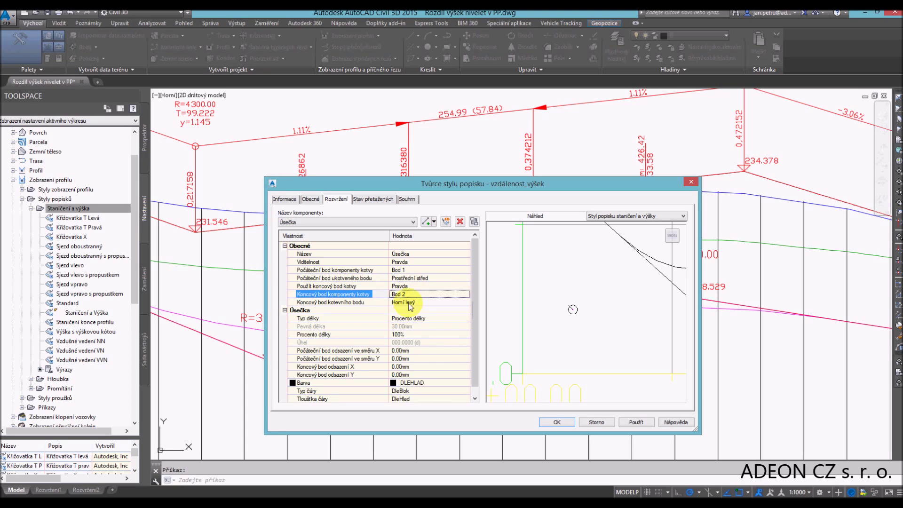
click(414, 302)
click(426, 335)
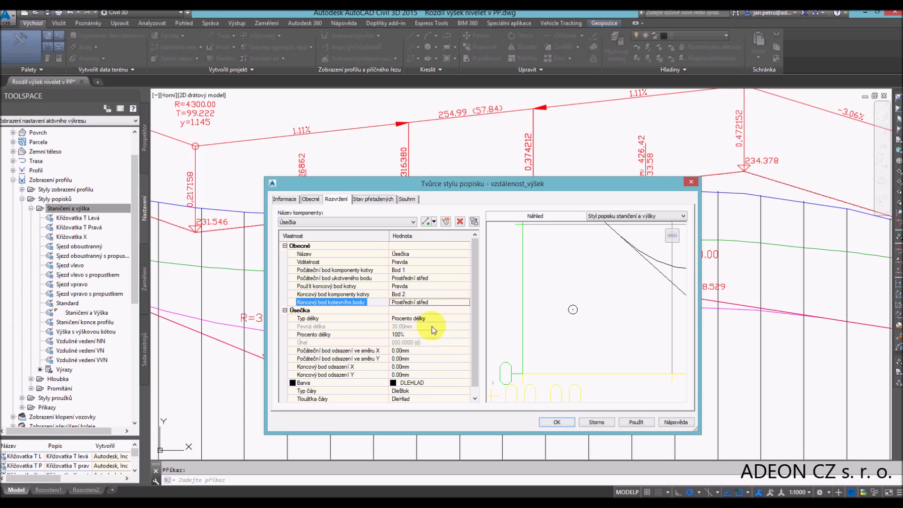
click(412, 222)
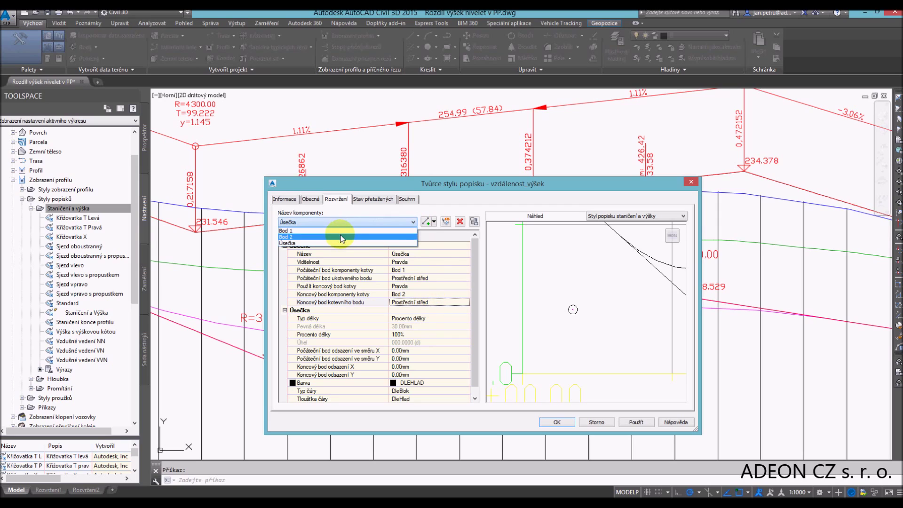
click(436, 224)
Step: Add a text component named výška to the label style
click(435, 222)
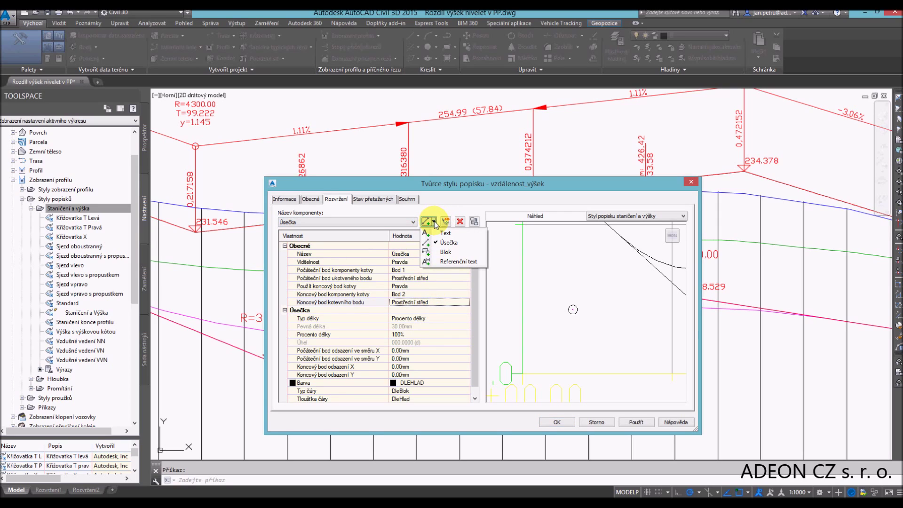
click(442, 233)
click(420, 254)
text(výška)
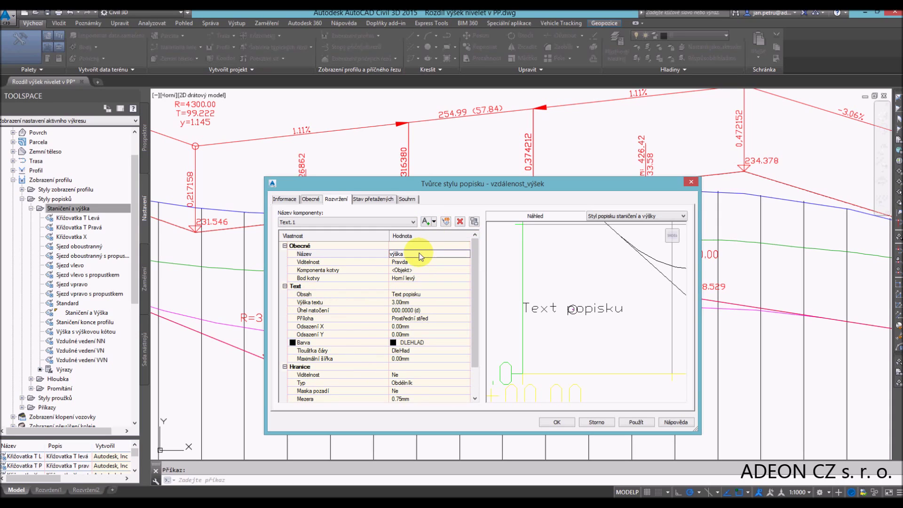
click(426, 279)
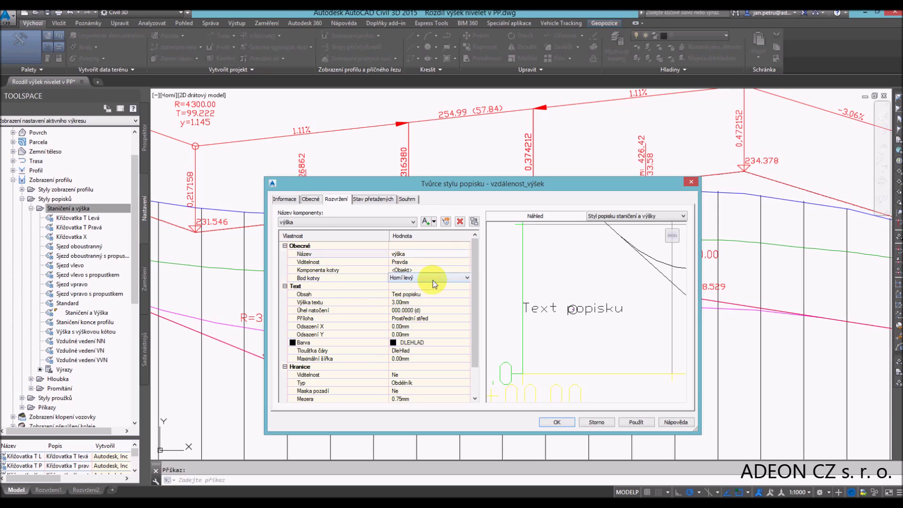
click(433, 280)
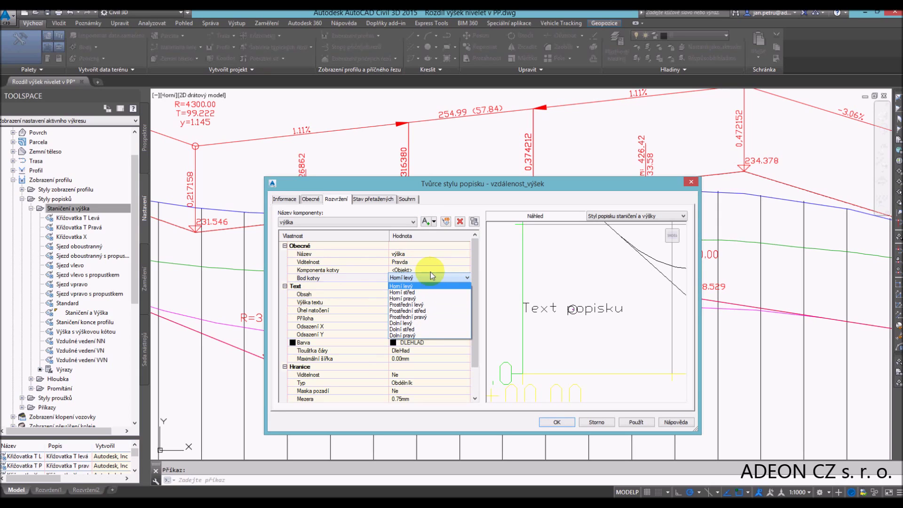
click(430, 269)
Step: Anchor the výška text to Úsečka at its Střed midpoint
click(429, 269)
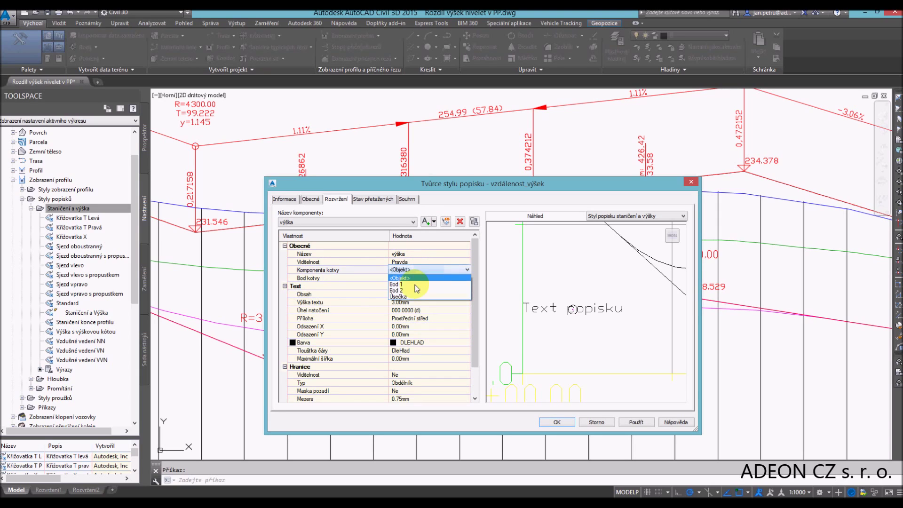
click(405, 296)
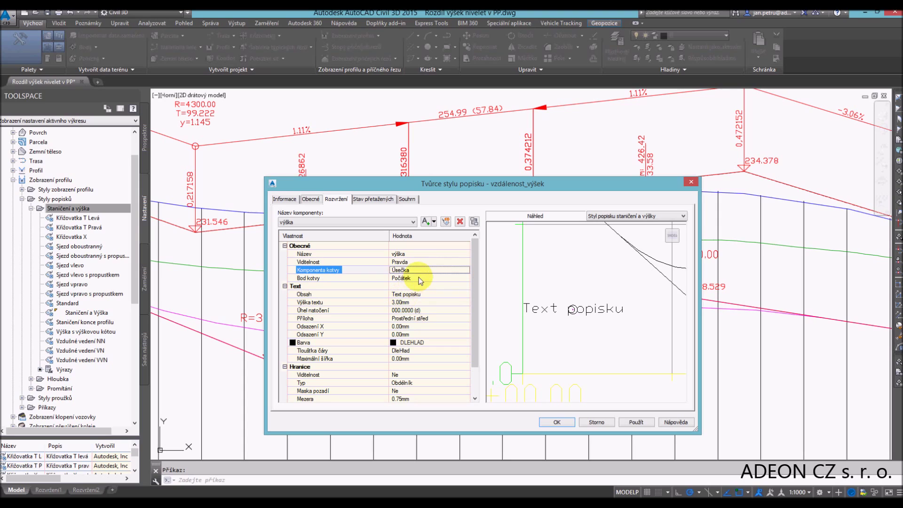
click(417, 278)
click(415, 279)
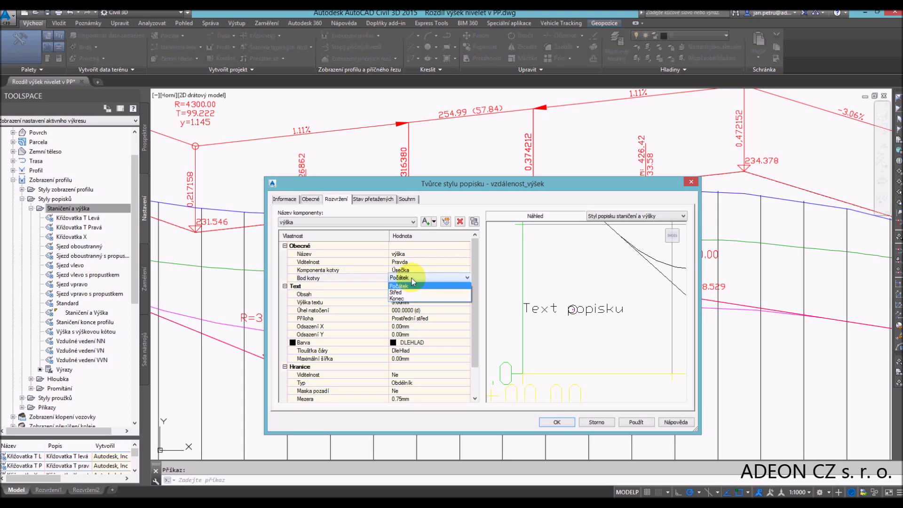
click(407, 293)
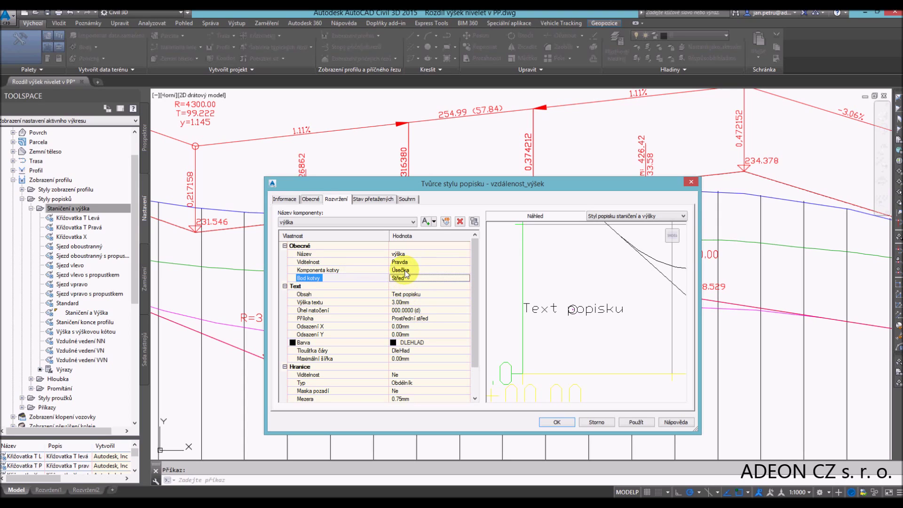
click(420, 296)
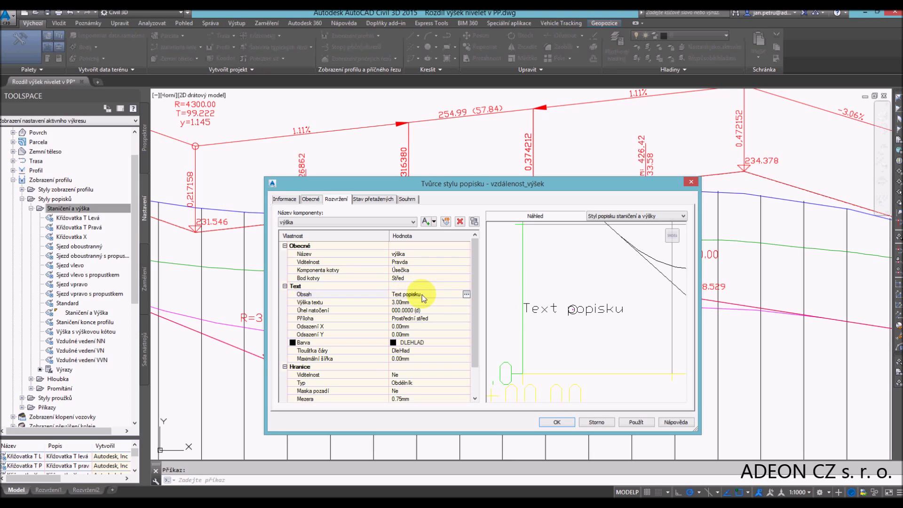
click(467, 295)
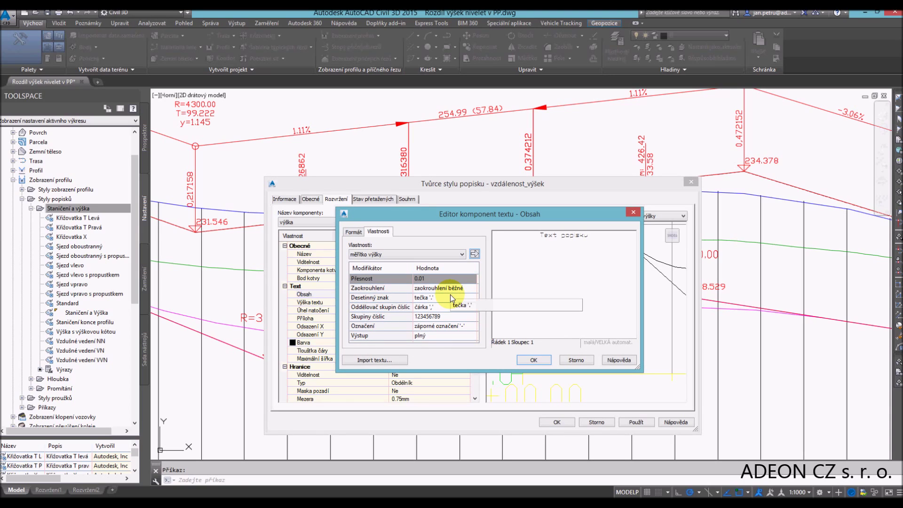
Step: Set the text content to 'výška =' plus the profile 1 minus profile 2 height difference
click(589, 238)
drag(589, 239, 526, 245)
text(výška =)
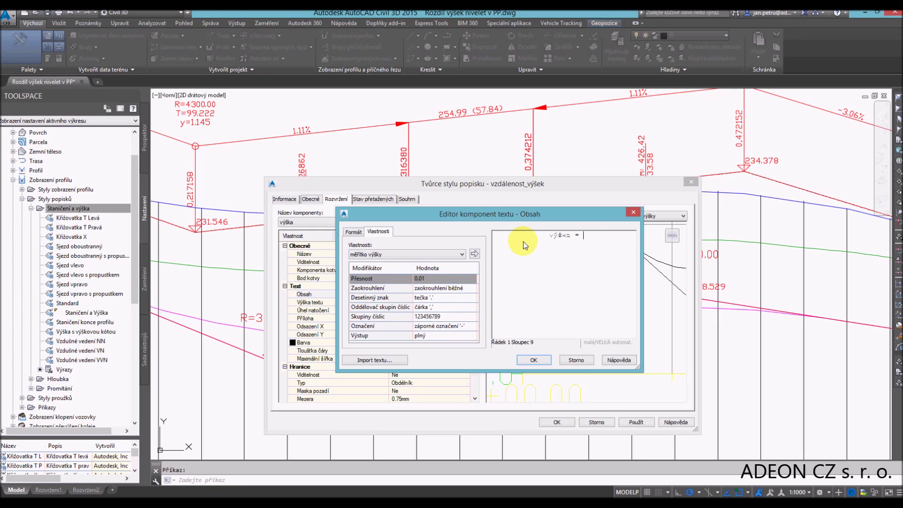
click(417, 255)
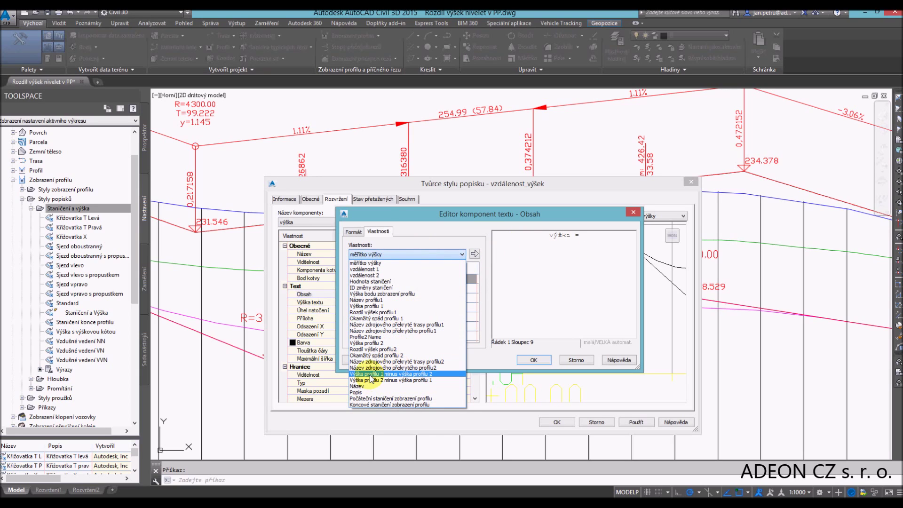
click(401, 374)
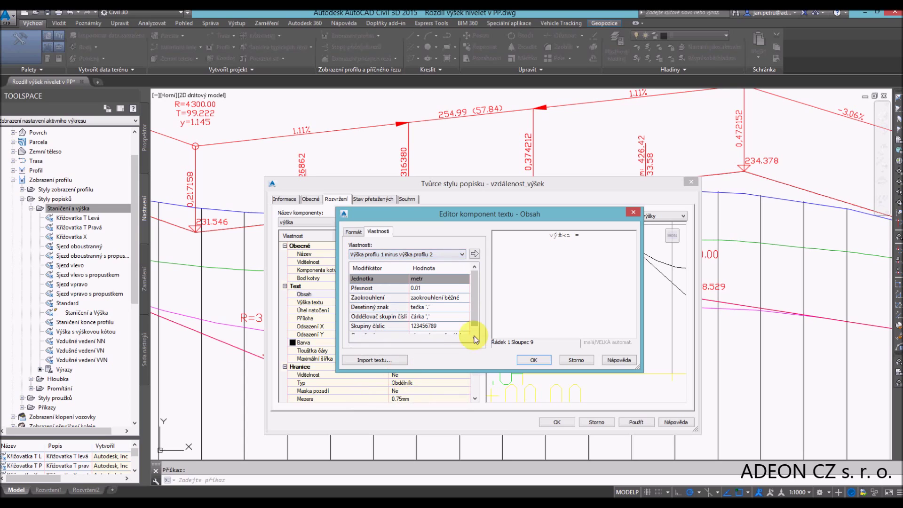
click(475, 254)
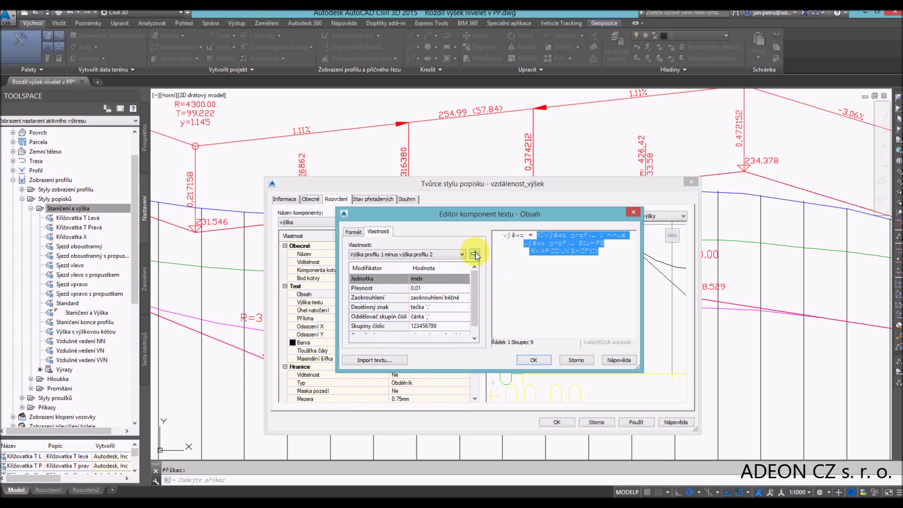
click(607, 254)
text(-)
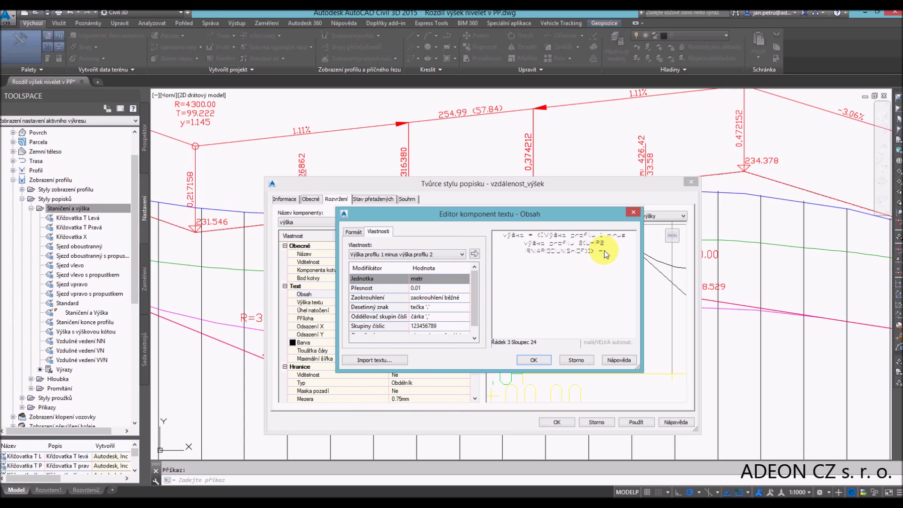
click(533, 360)
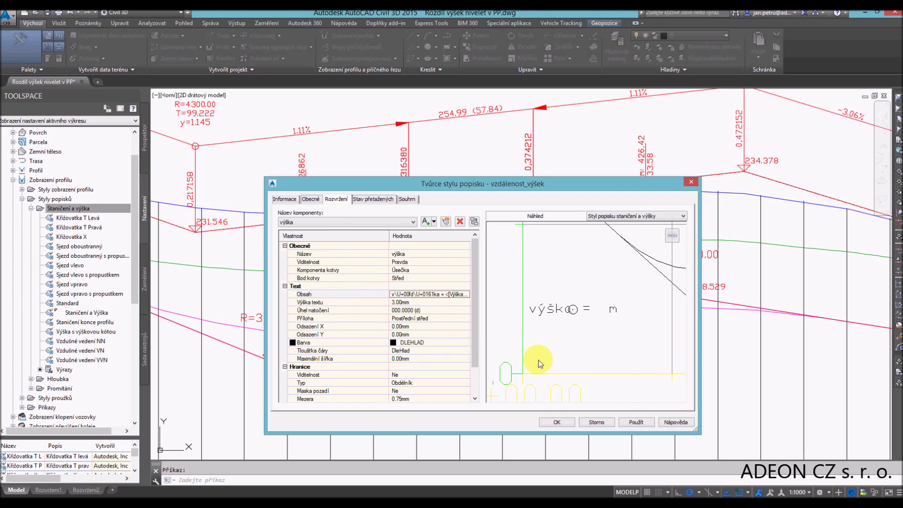
Step: Attach the text at Horní střed and save the vzdálenost_výšek style
click(453, 318)
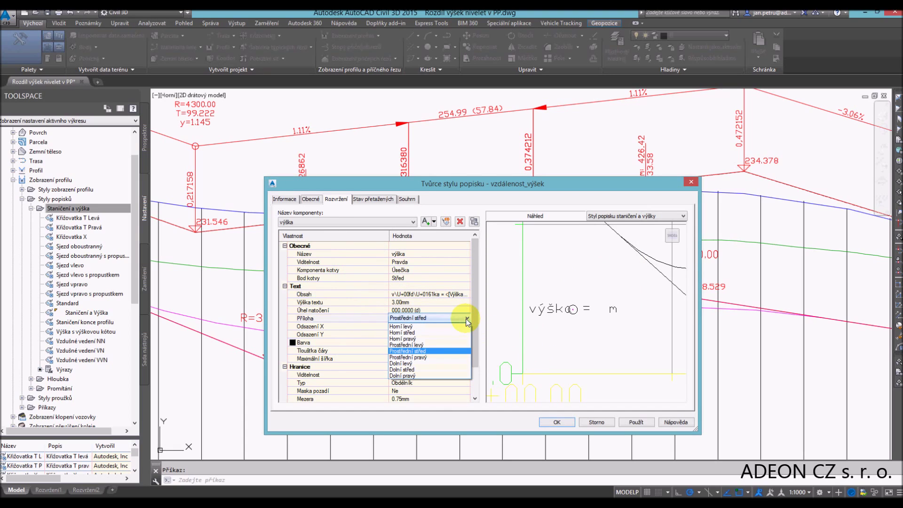
click(410, 332)
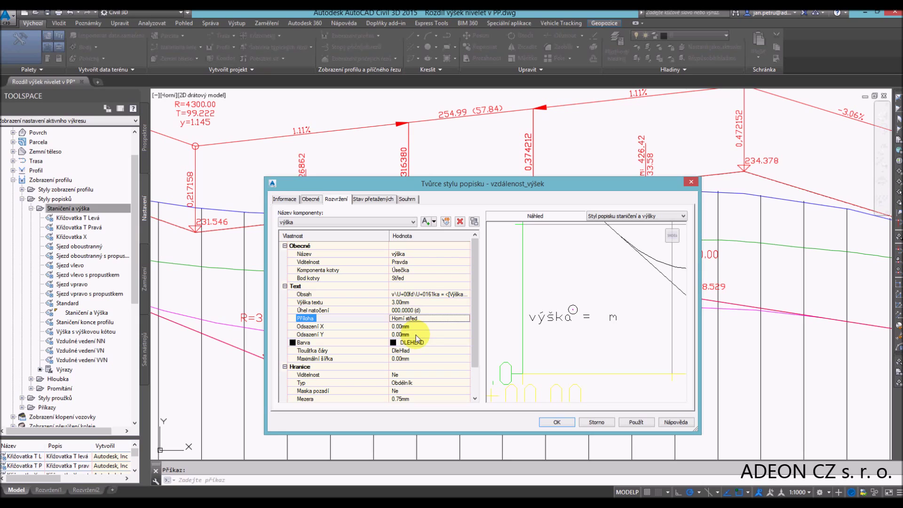
click(557, 422)
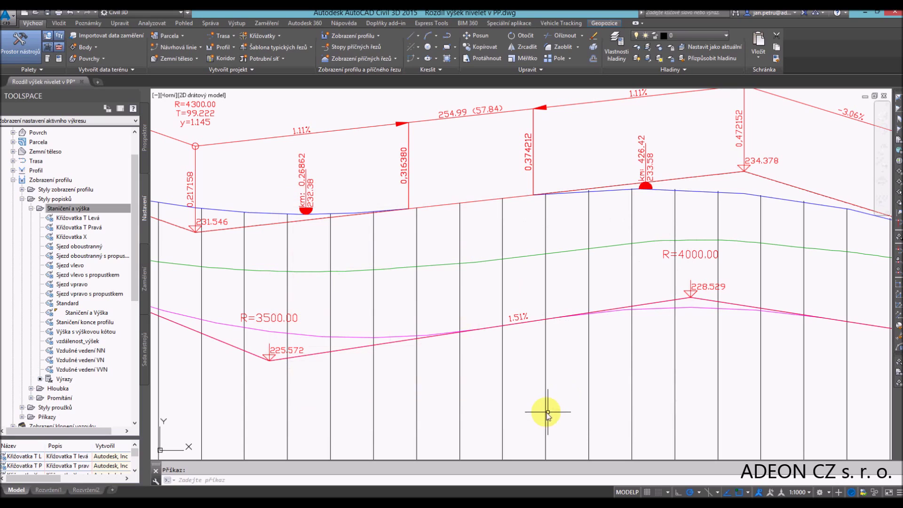
Step: Regenerate the drawing with REGEN and bring up the Přidat popisky label list on the Poznámky tab
middle_drag(460, 360, 468, 360)
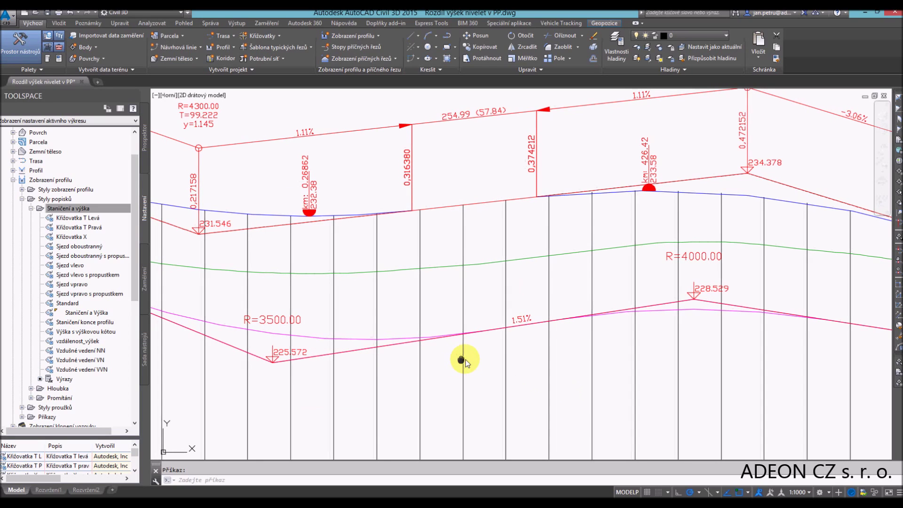
text(regen)
key(Return)
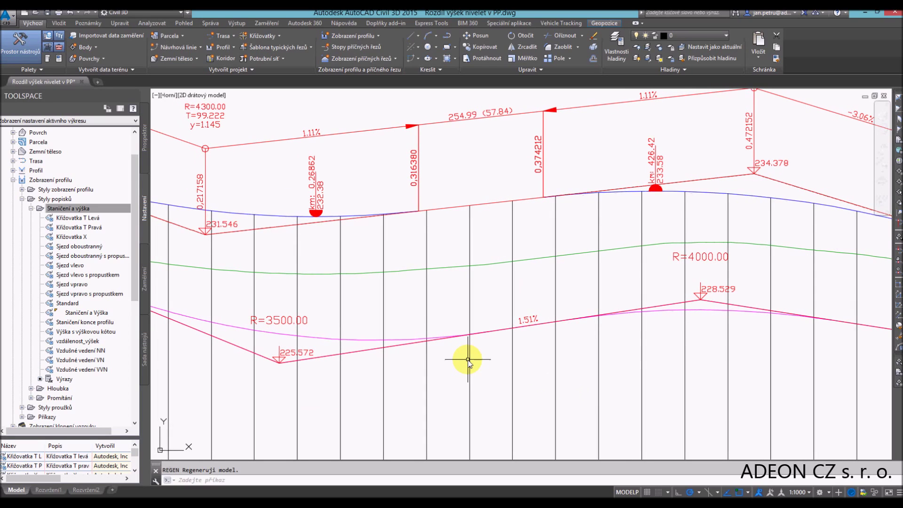
click(89, 23)
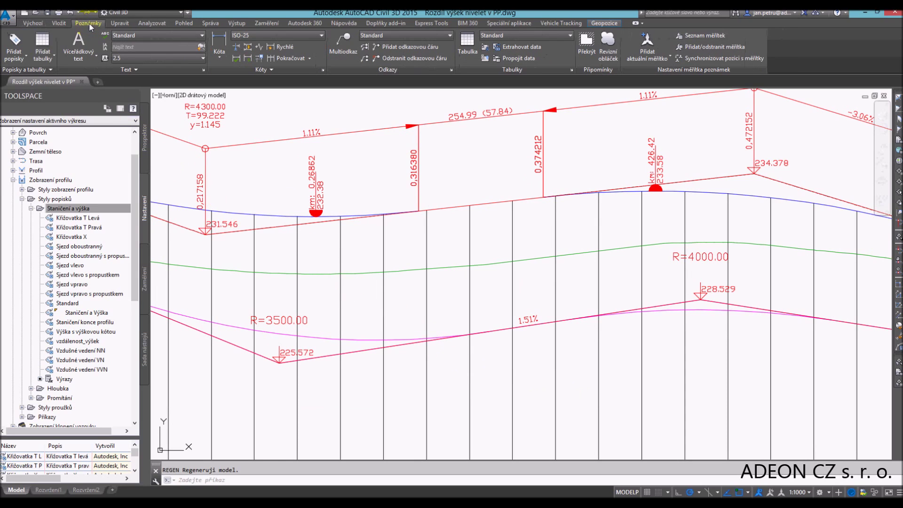
click(27, 55)
mouse_move(43, 192)
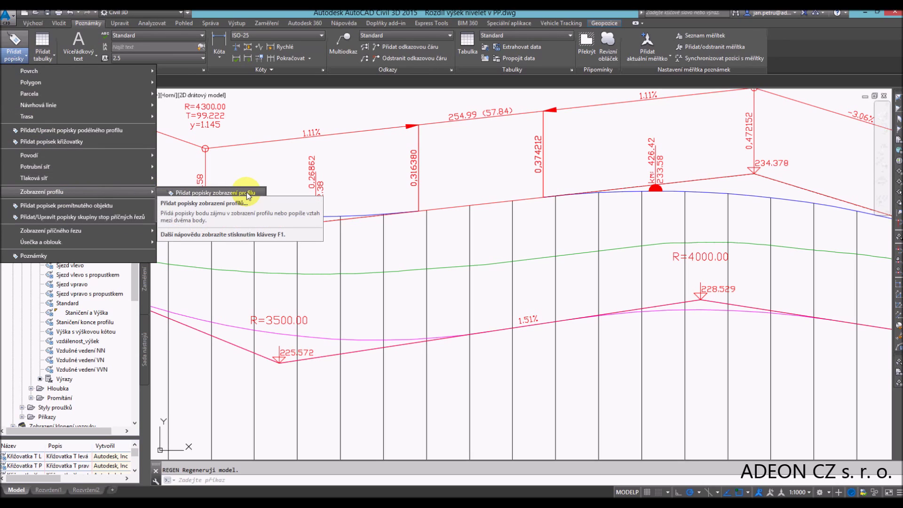
Step: Start a Station Elevation profile-view label using the vzdálenost_výšek style, and begin creating a new marker style
click(246, 192)
drag(229, 109, 236, 123)
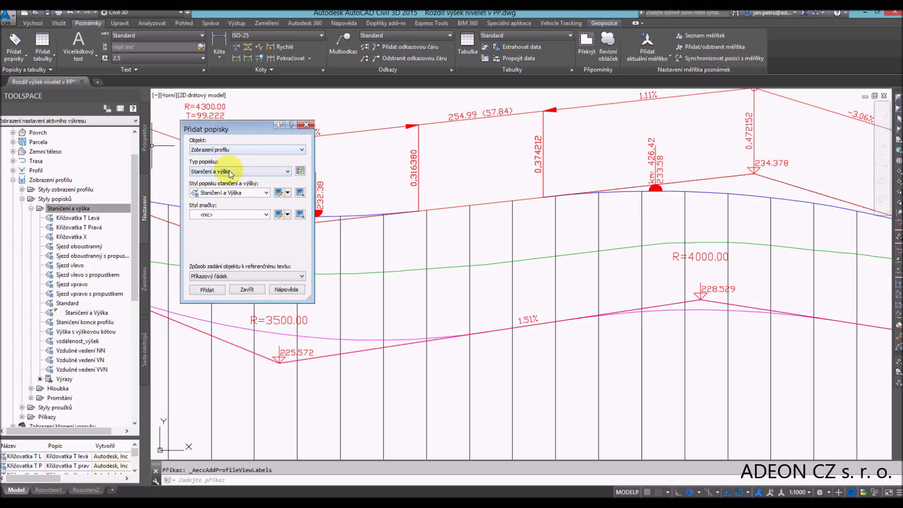
click(267, 193)
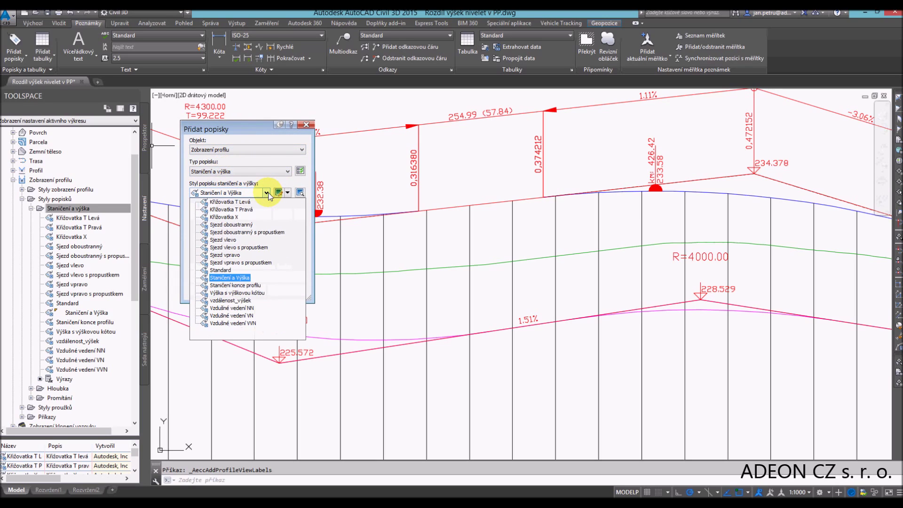
click(244, 301)
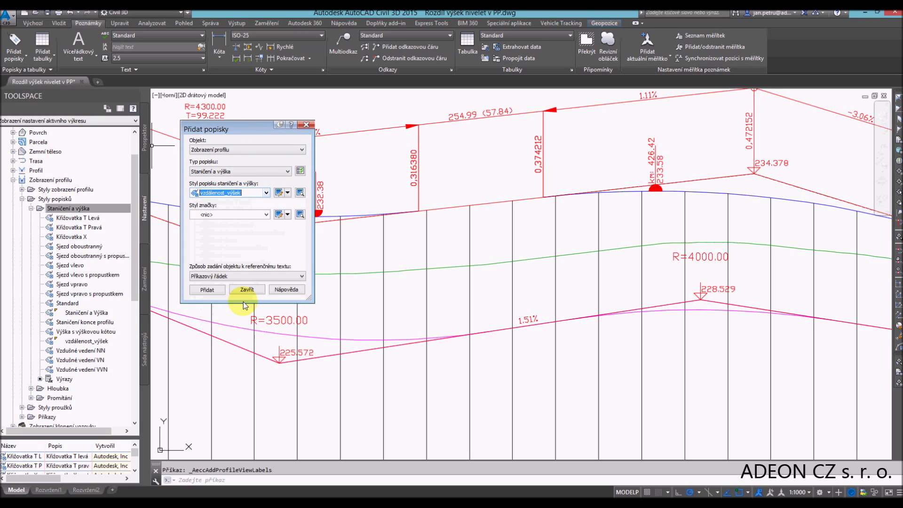
click(288, 214)
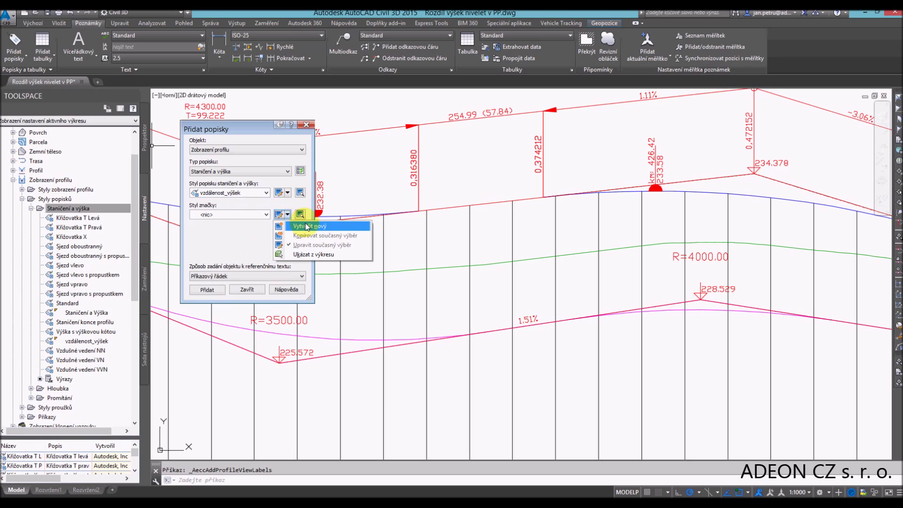
click(306, 226)
click(385, 203)
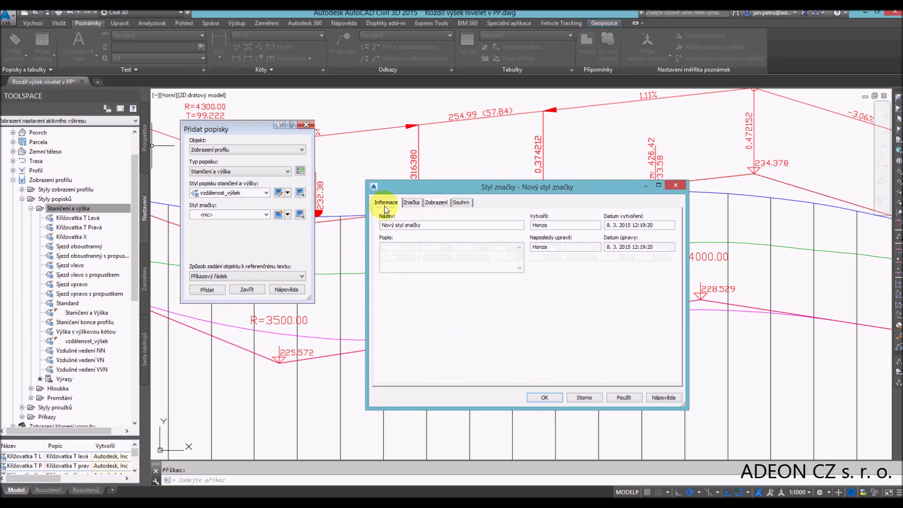
Step: Name the marker style značka_výška and make it a circled X of size 2
drag(431, 225, 379, 226)
text(značka_výška)
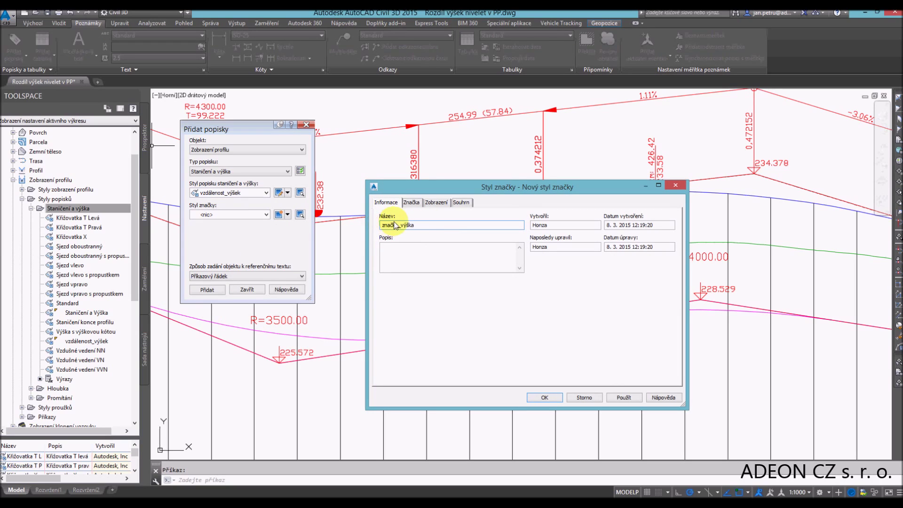
click(431, 203)
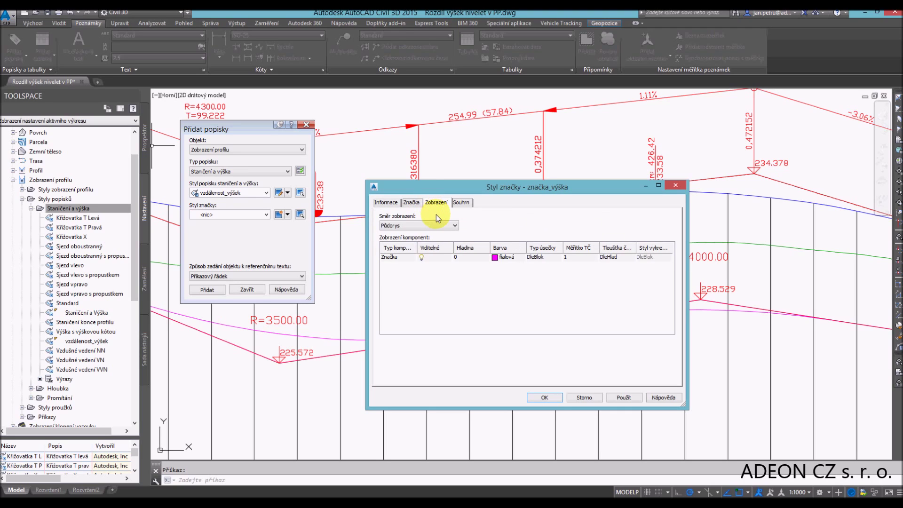
click(412, 203)
click(448, 278)
click(511, 279)
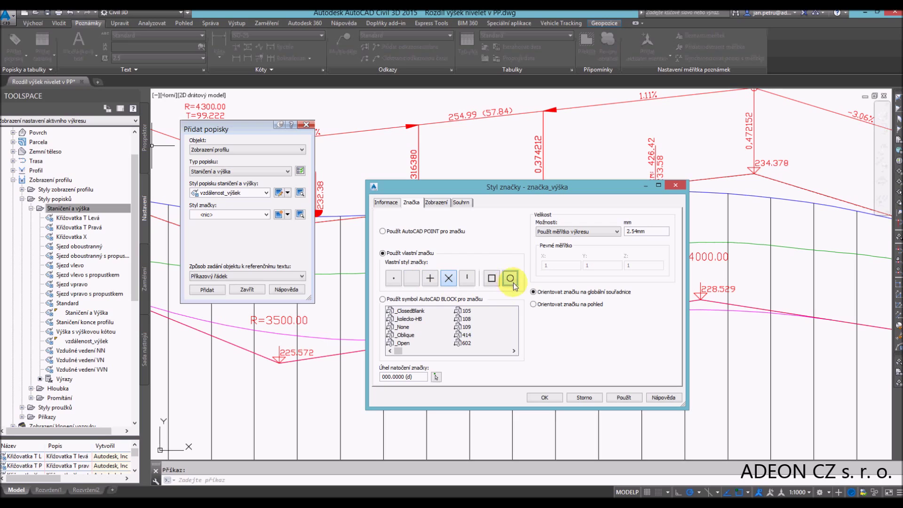
double_click(651, 232)
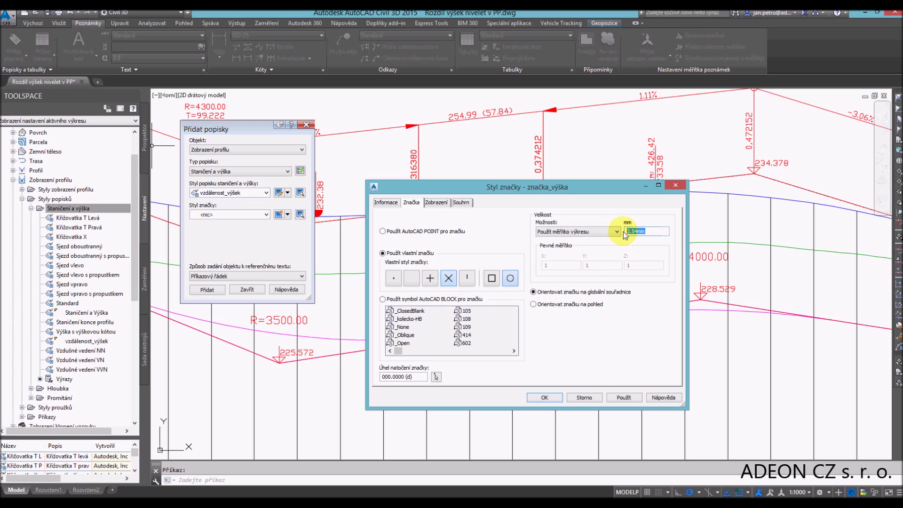
text(2)
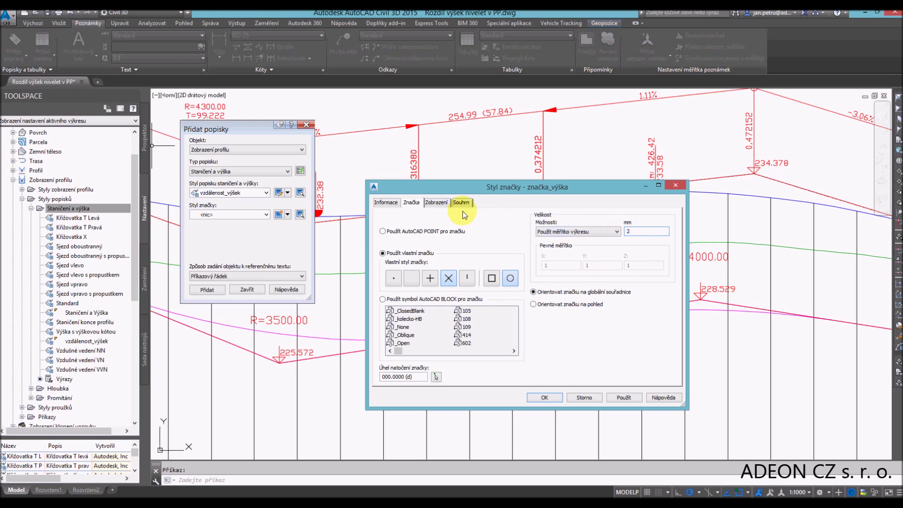
Step: Show the marker in Profil view with colour 250, and save the marker style
click(445, 202)
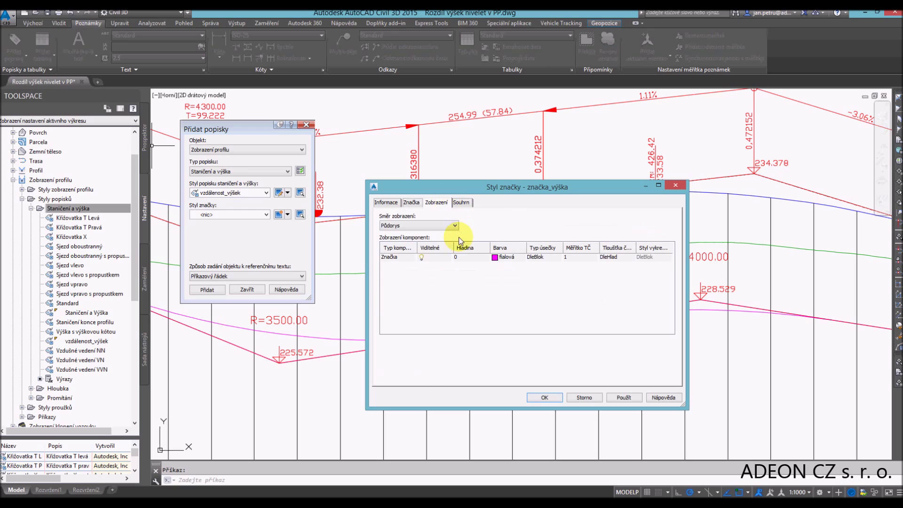
click(441, 226)
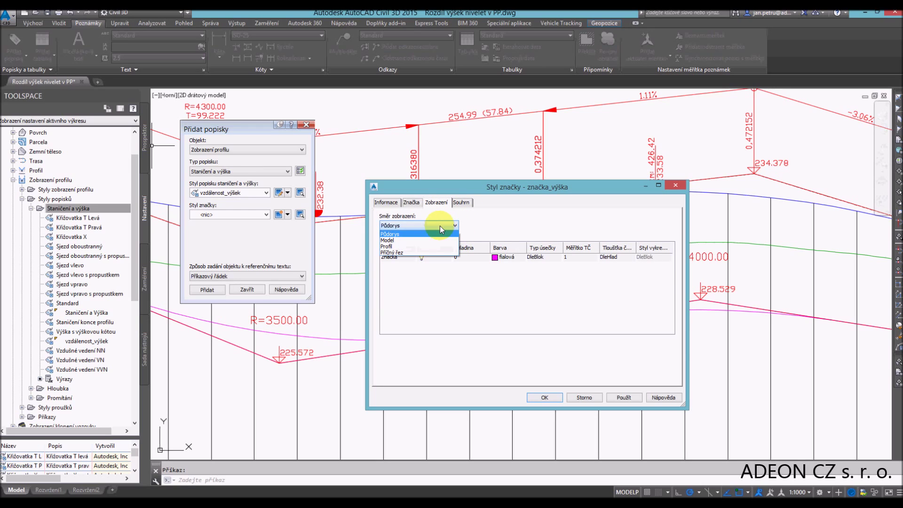
click(390, 246)
click(498, 266)
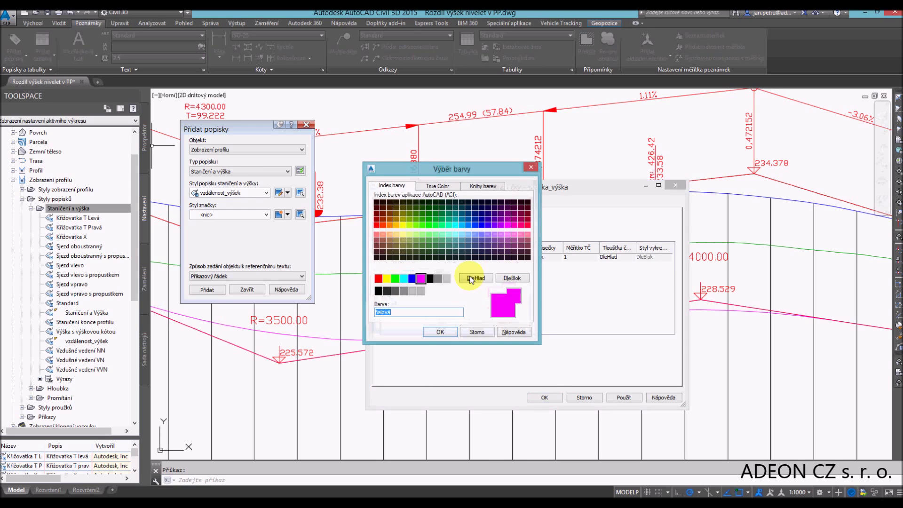
click(379, 292)
click(440, 332)
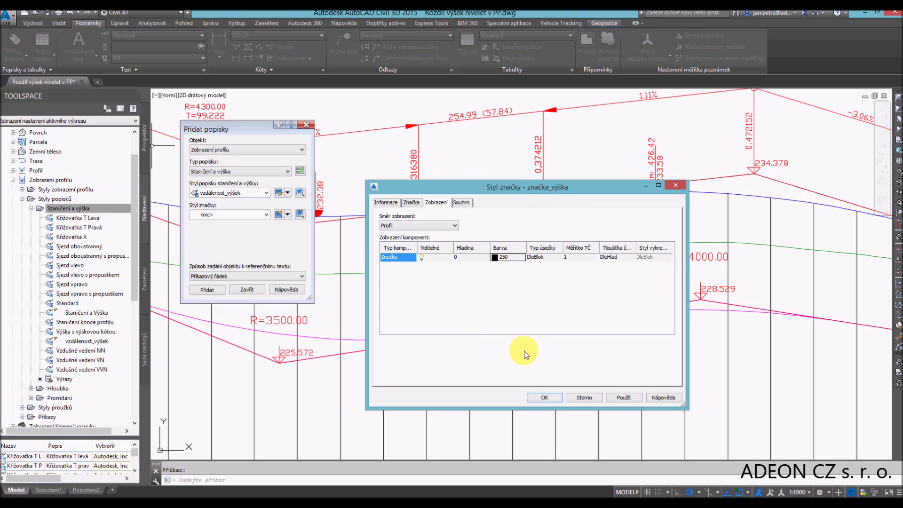
click(551, 397)
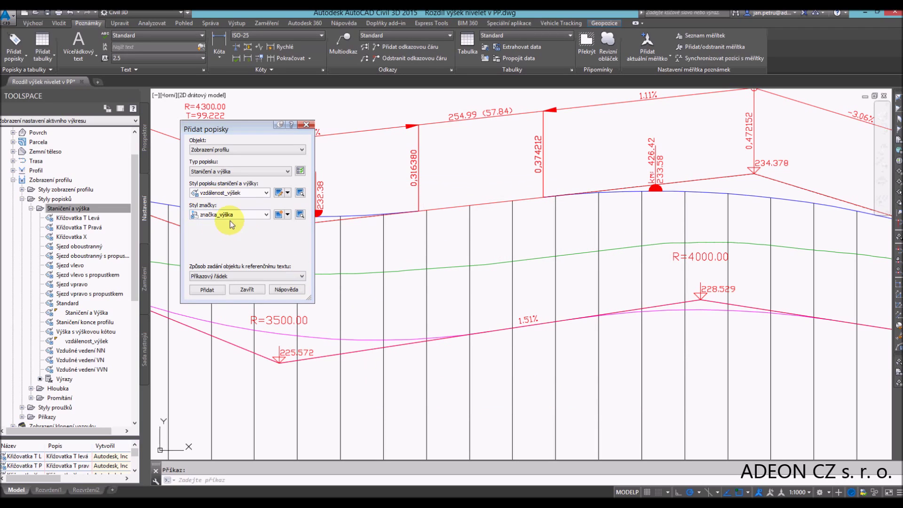
Step: Place a height label in the profile view near station 360, just below the 1.51% grade line
click(205, 288)
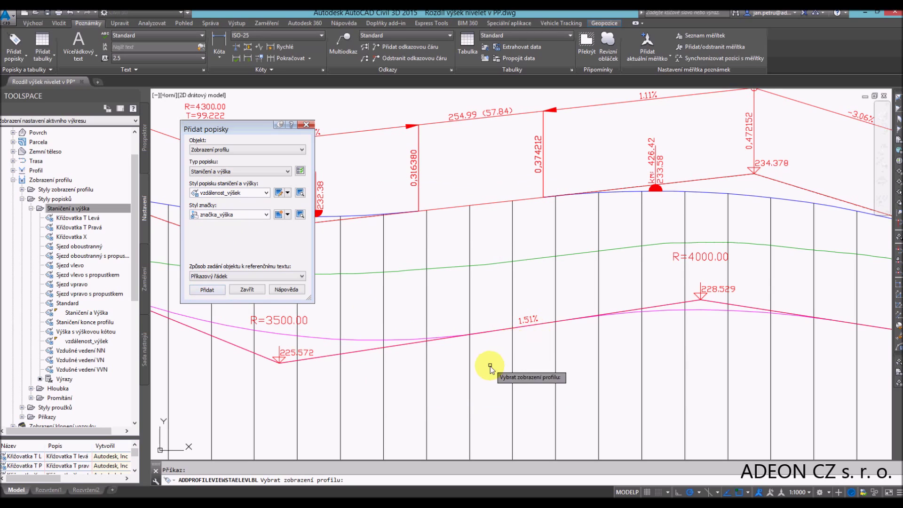
middle_drag(486, 363, 490, 270)
scroll(490, 307, down, 2)
click(491, 389)
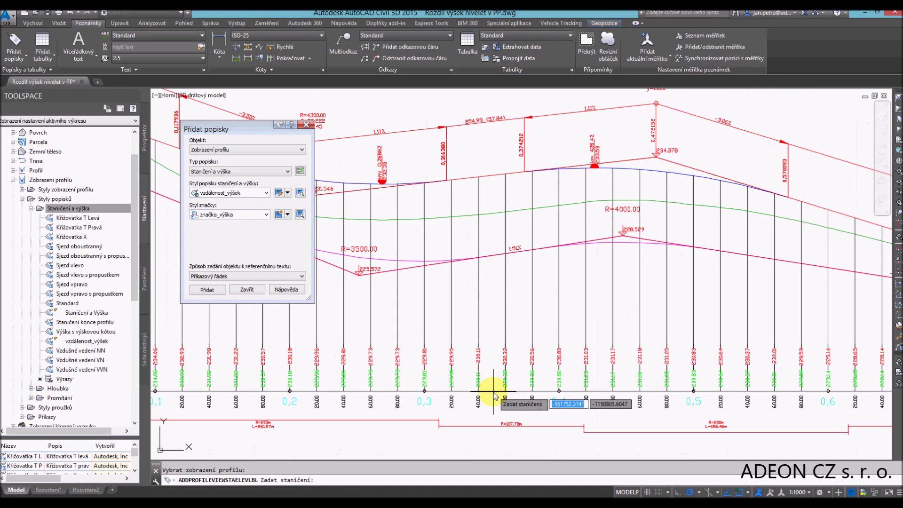
click(492, 379)
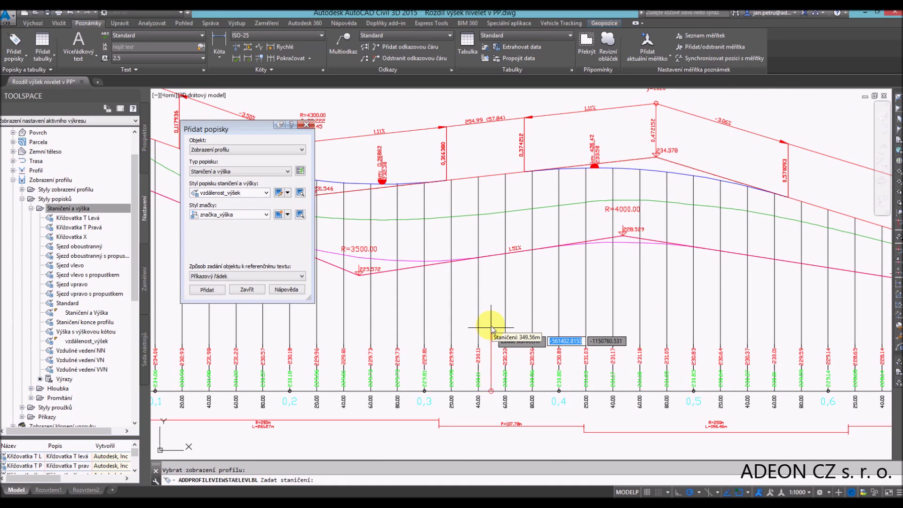
click(491, 284)
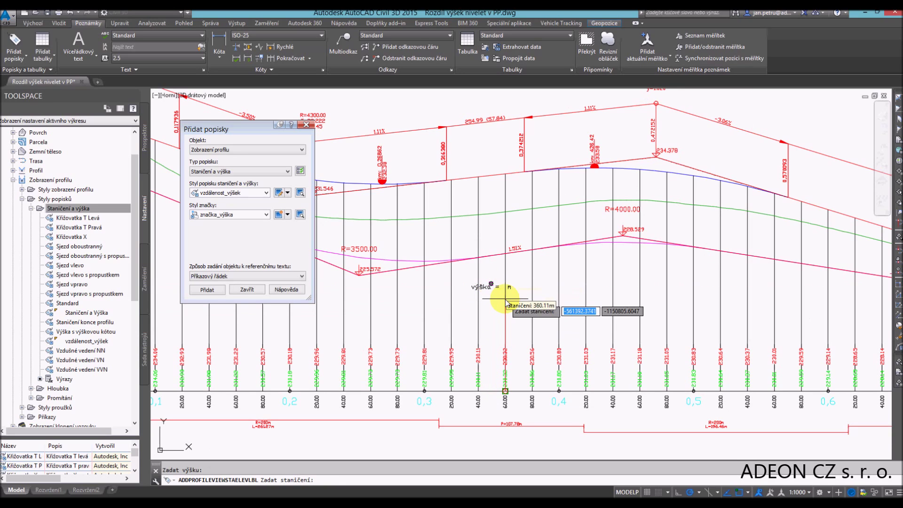
key(Escape)
Step: Zoom in and select the new 'výška = m' label
scroll(485, 289, up, 5)
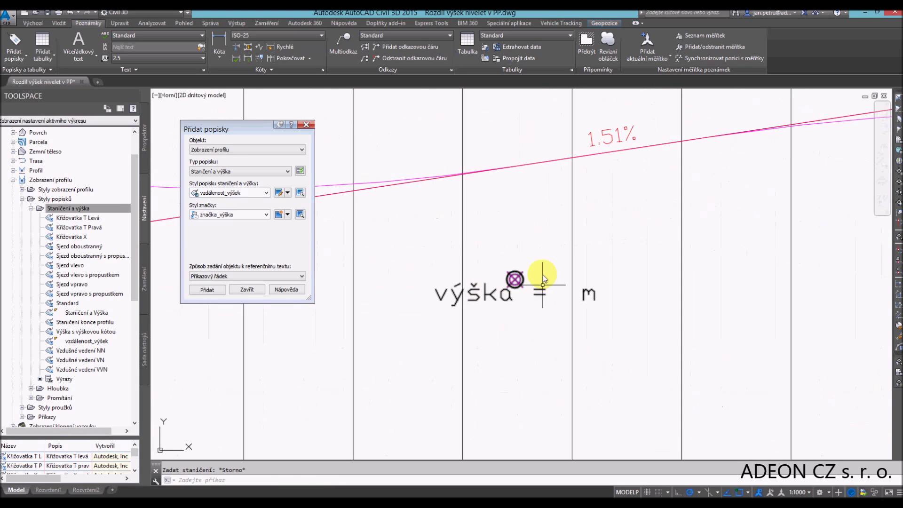
scroll(526, 337, down, 2)
scroll(523, 336, down, 1)
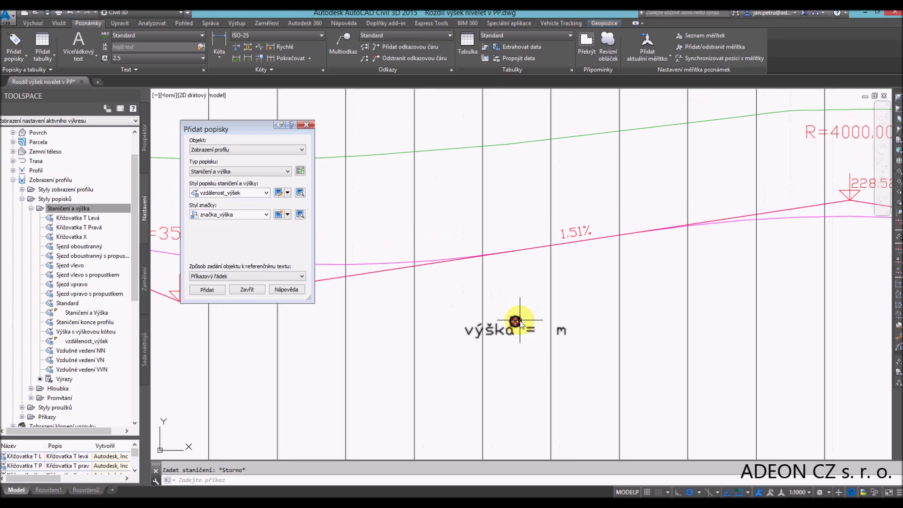
click(516, 335)
click(360, 276)
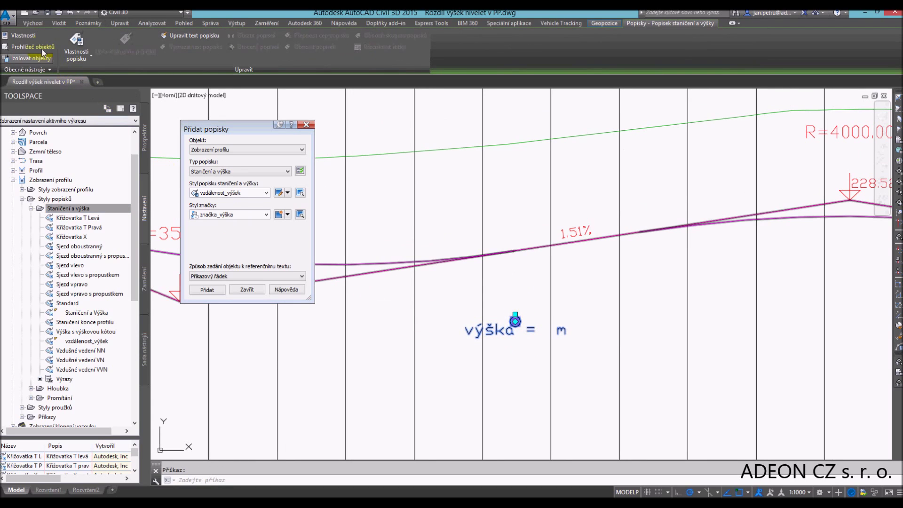
Step: In the label's properties, set the first profile to Niveleta 1 and the second to Niveleta 2
click(31, 36)
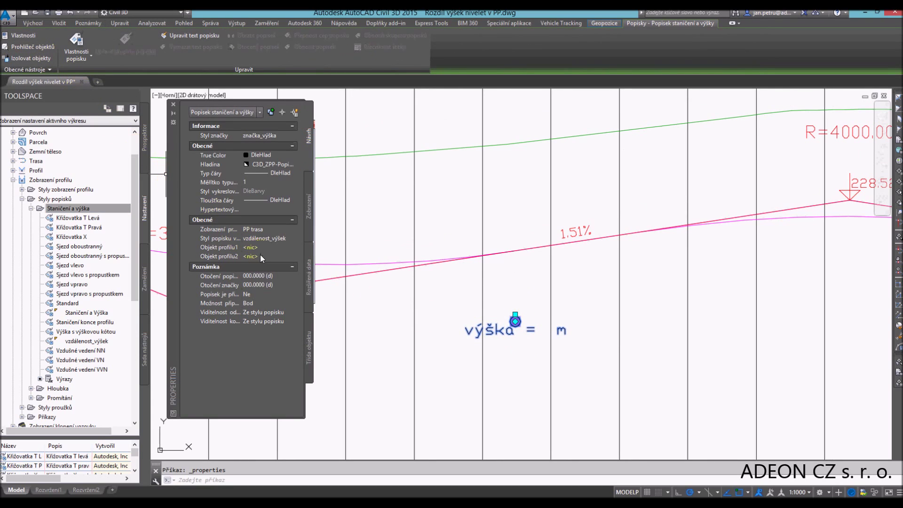
click(260, 247)
click(276, 247)
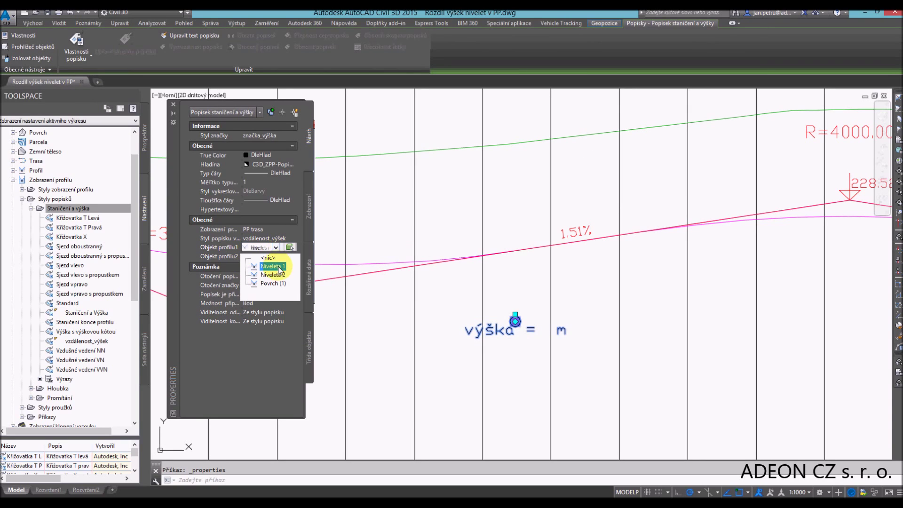
click(278, 266)
click(260, 255)
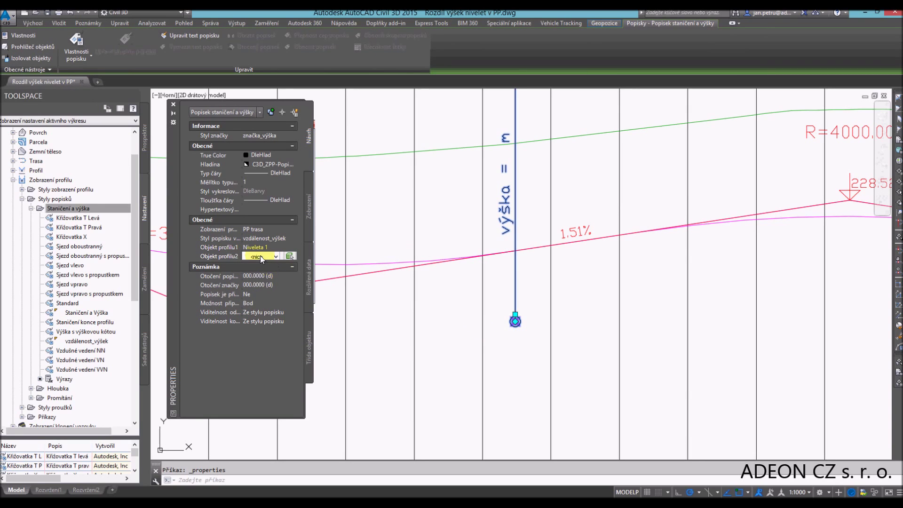
click(275, 256)
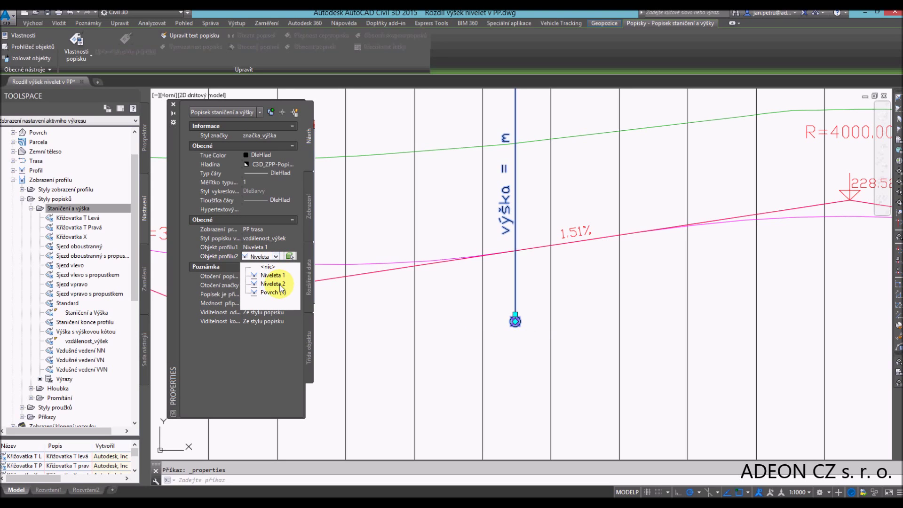
click(281, 284)
Step: Move the label between the two grade lines so it reads 'výška = 5.94 m'
scroll(471, 306, down, 2)
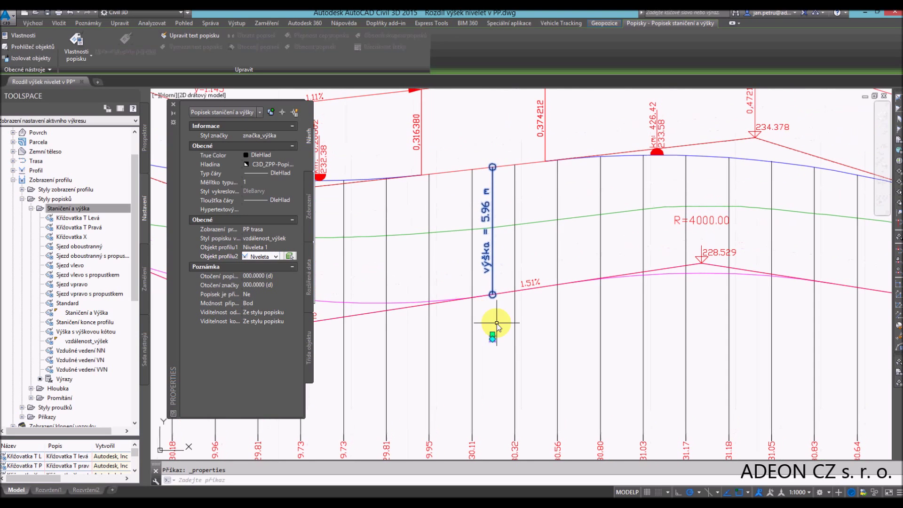
key(Escape)
click(492, 340)
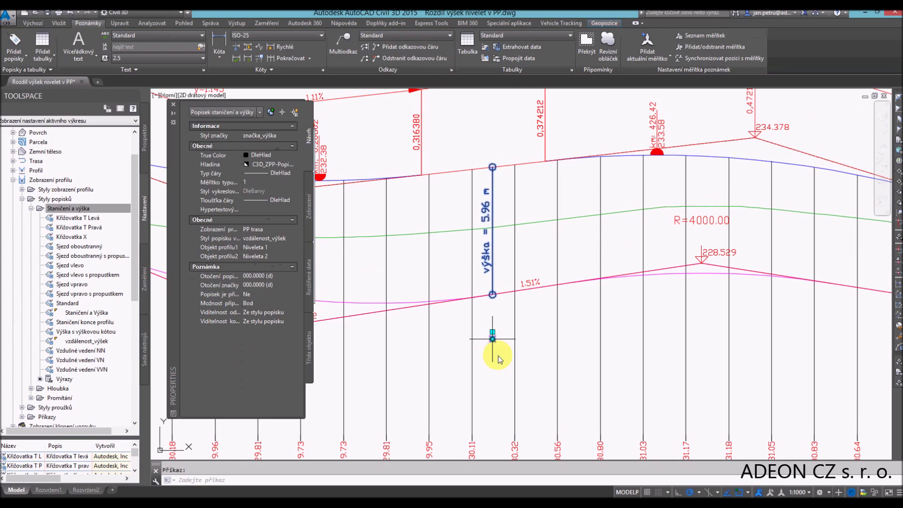
click(492, 339)
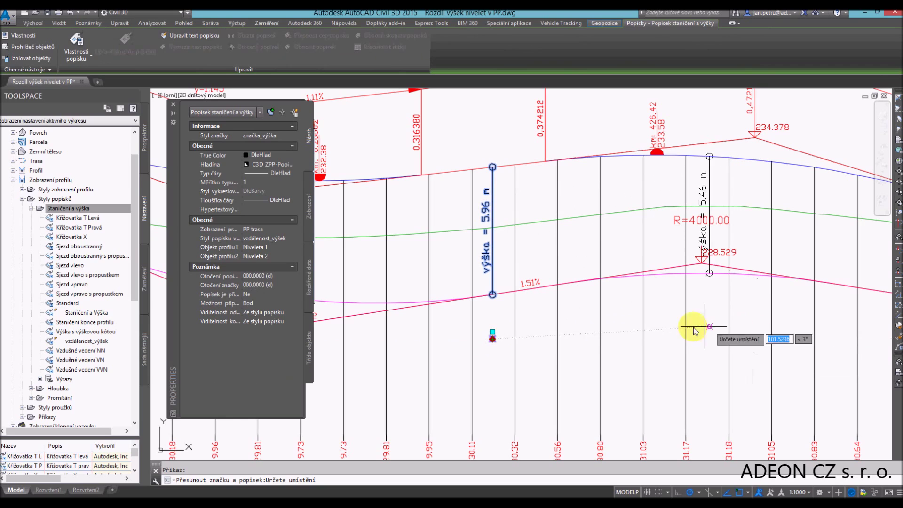
click(506, 339)
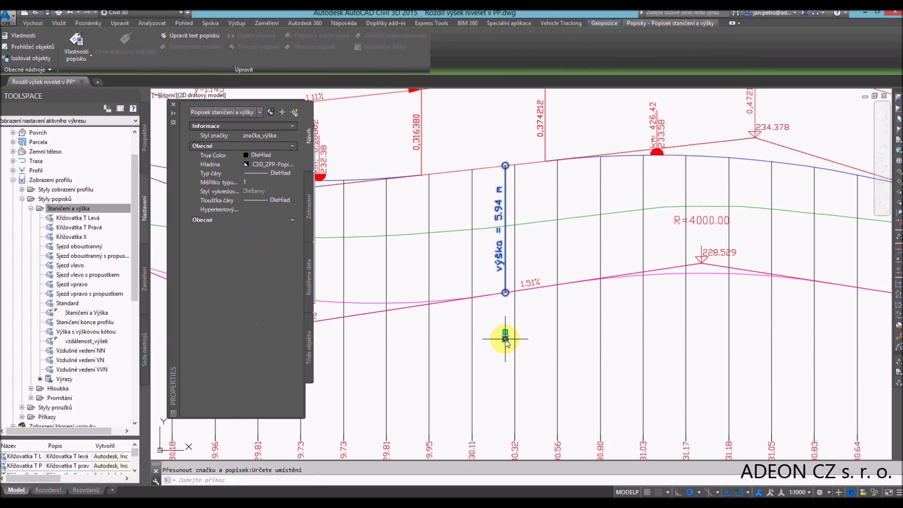
key(Escape)
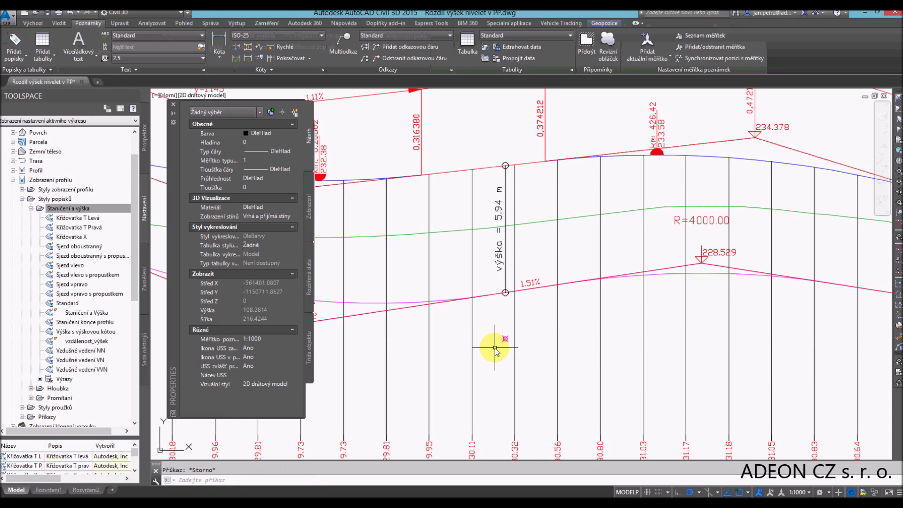
Step: Reopen the Add Labels settings and edit the current vzdálenost_výšek label style
scroll(492, 346, up, 2)
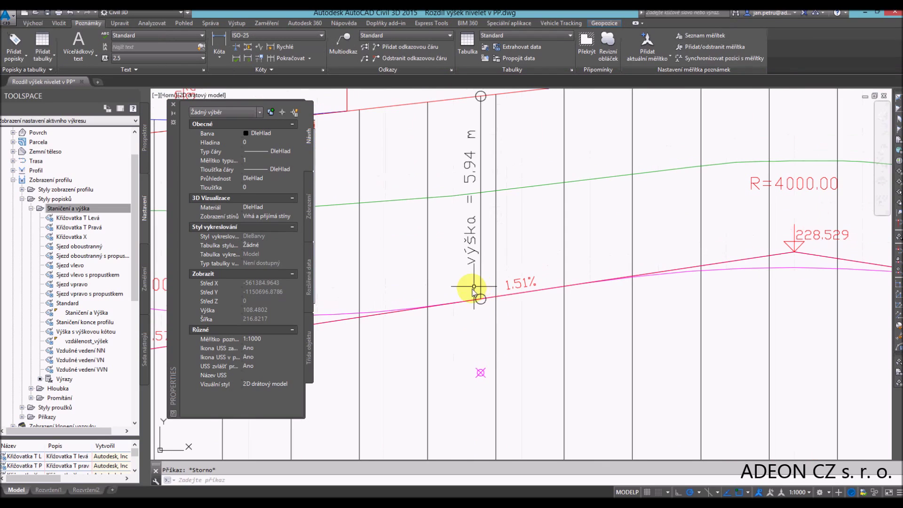
scroll(480, 296, down, 1)
scroll(478, 137, up, 1)
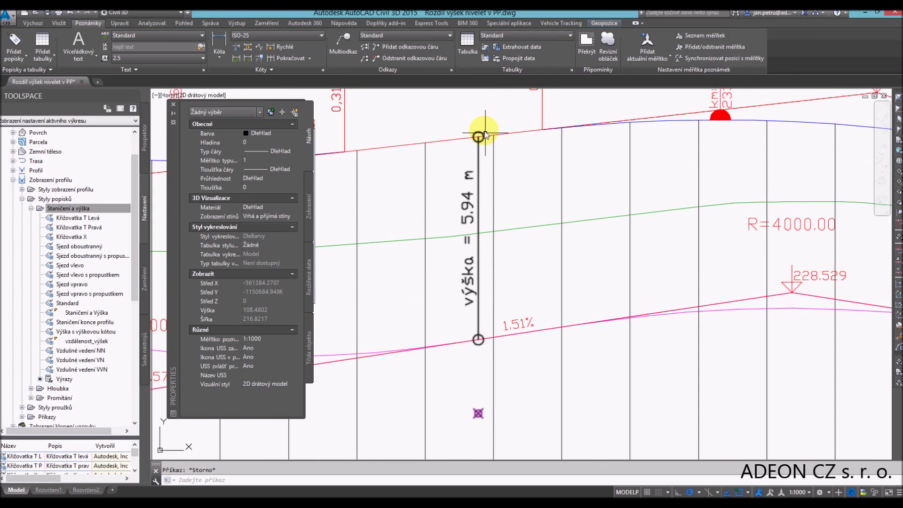
click(174, 105)
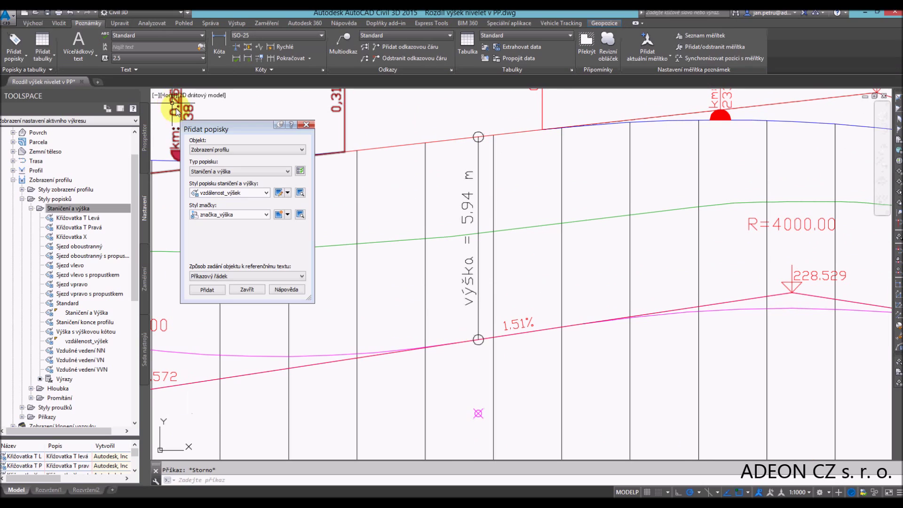
click(287, 192)
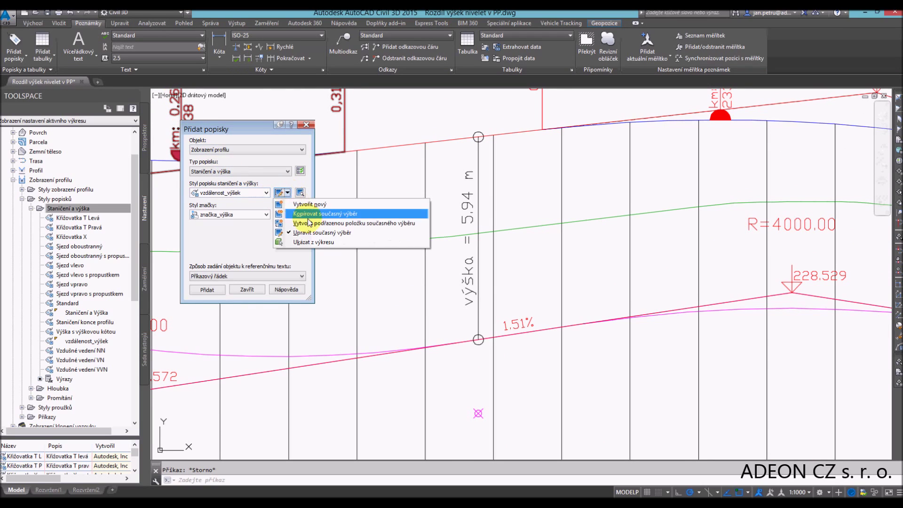
click(322, 232)
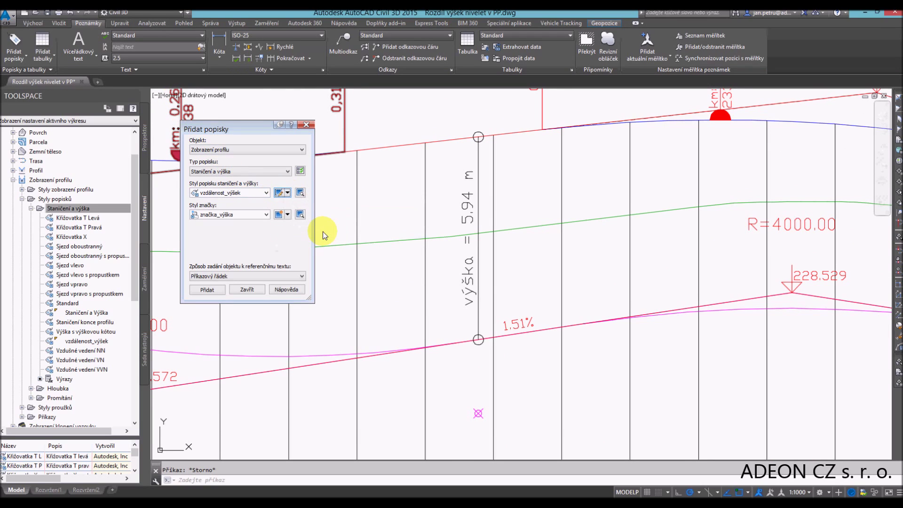
drag(380, 185, 379, 174)
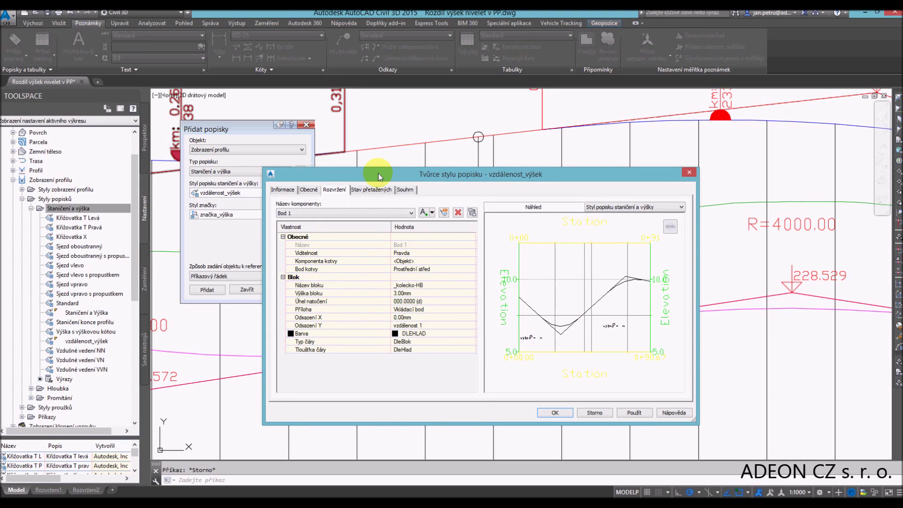
Step: Set the Visibility of the Bod 1 and Bod 2 components to False
click(410, 254)
click(408, 266)
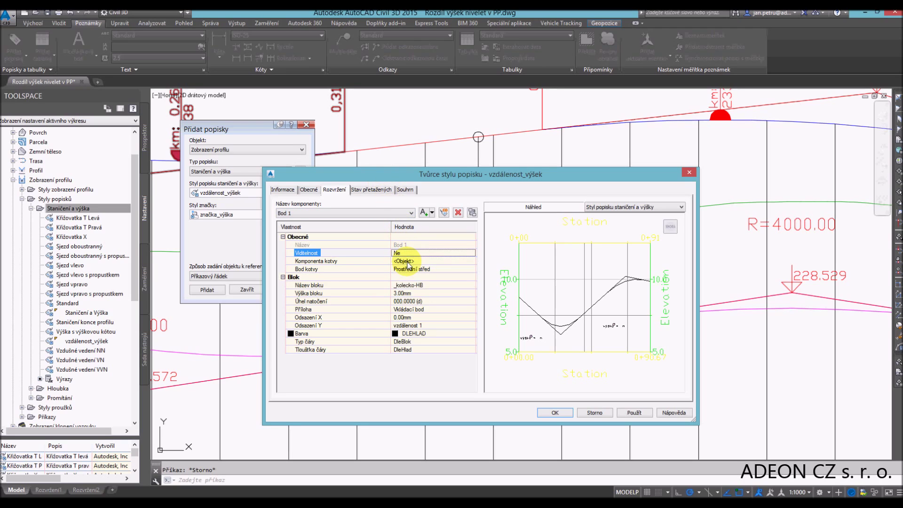
click(348, 213)
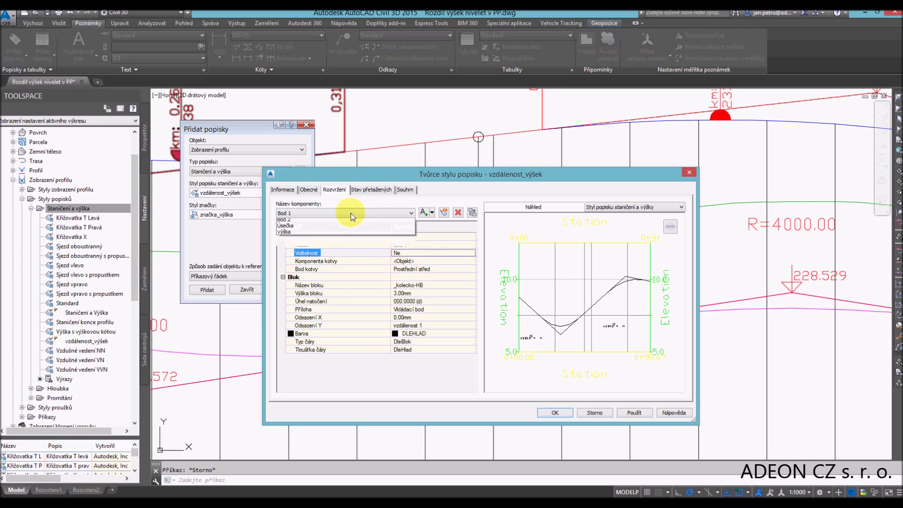
click(307, 228)
click(413, 252)
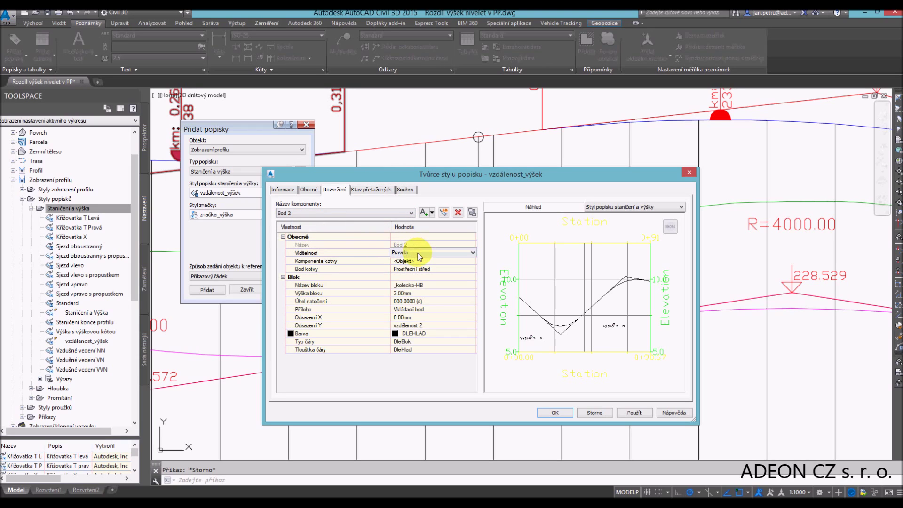
click(414, 258)
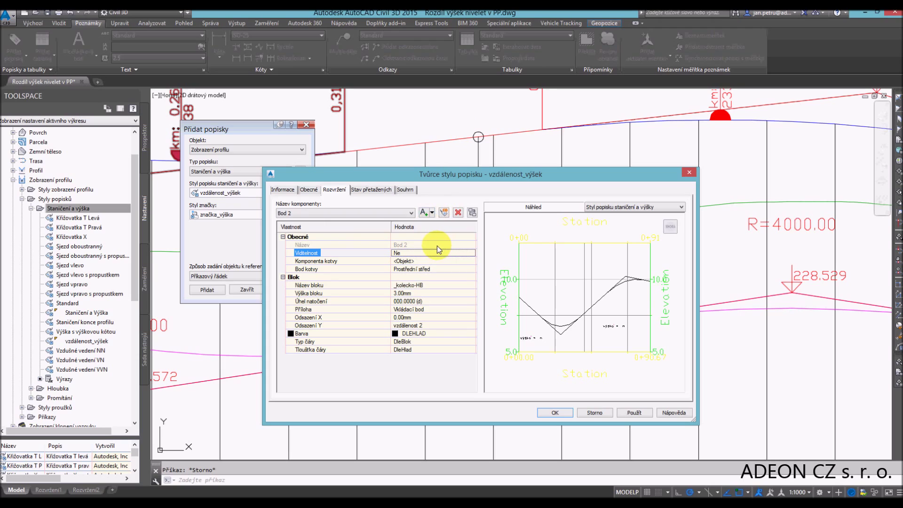
Step: Add a block component named šipka 1 that uses the AeccArwClosedFilled arrow block
click(432, 213)
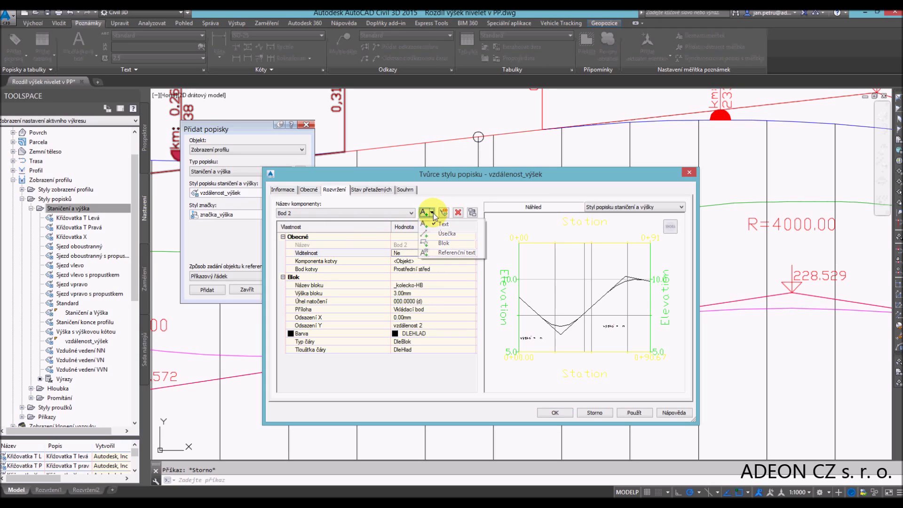
click(443, 242)
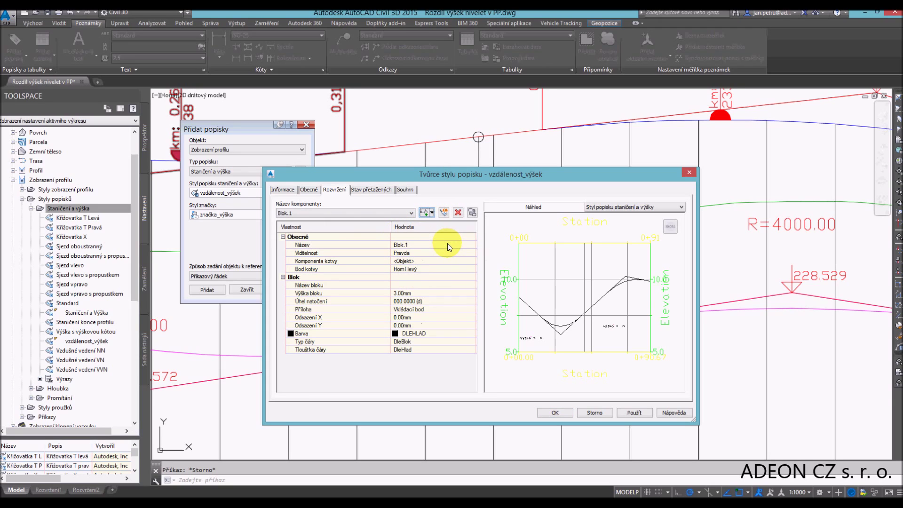
click(425, 246)
text(šipka 1)
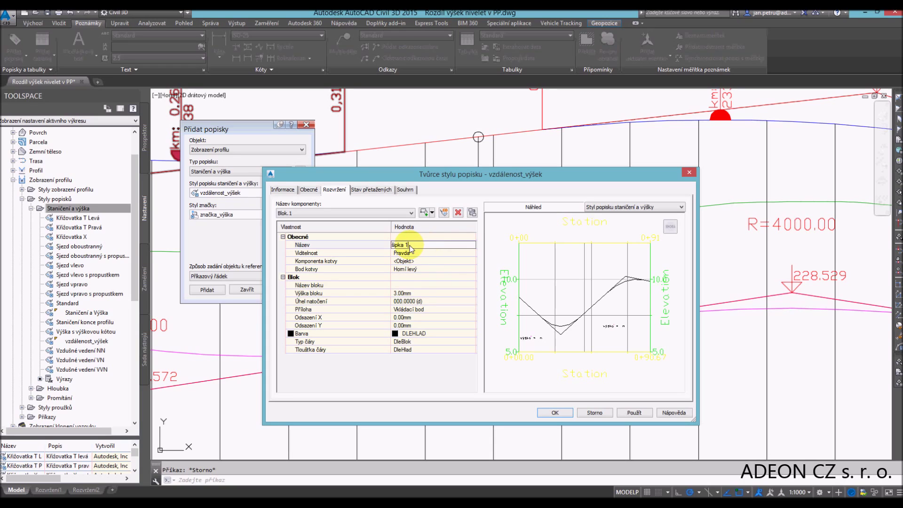
click(419, 262)
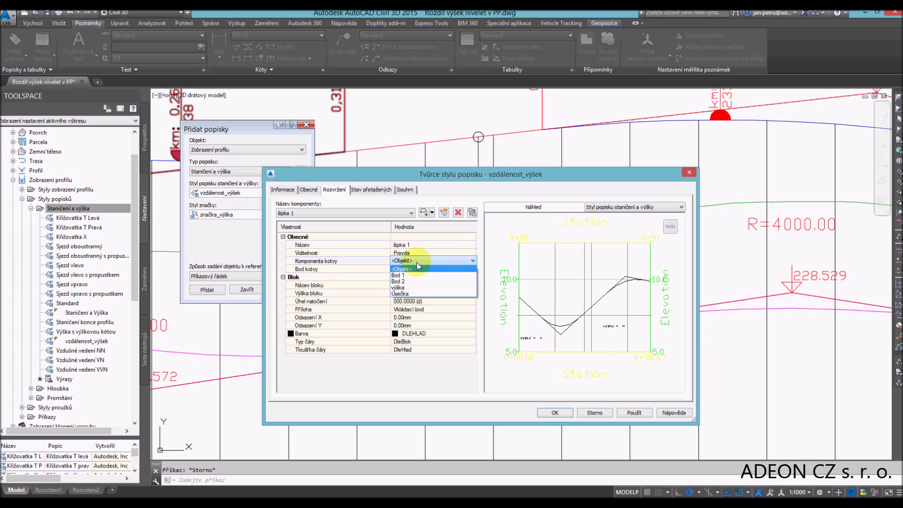
click(376, 286)
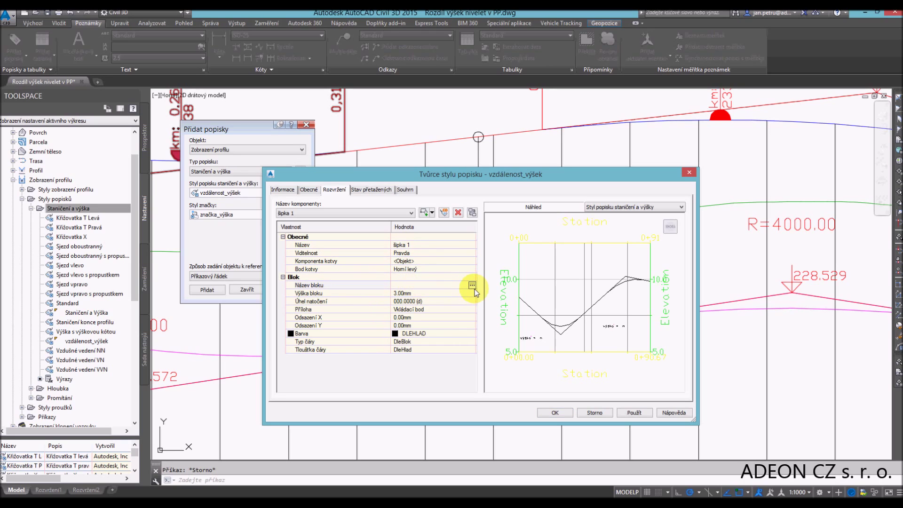
click(473, 285)
click(442, 308)
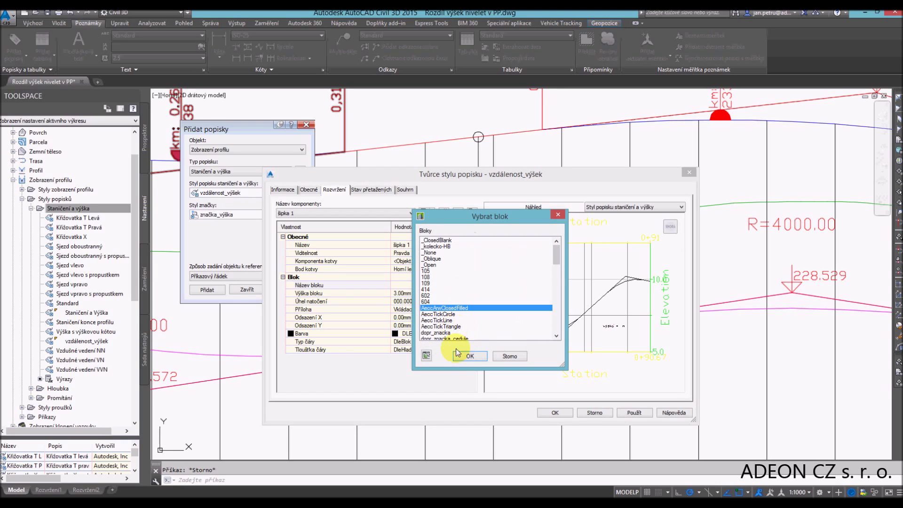
click(469, 358)
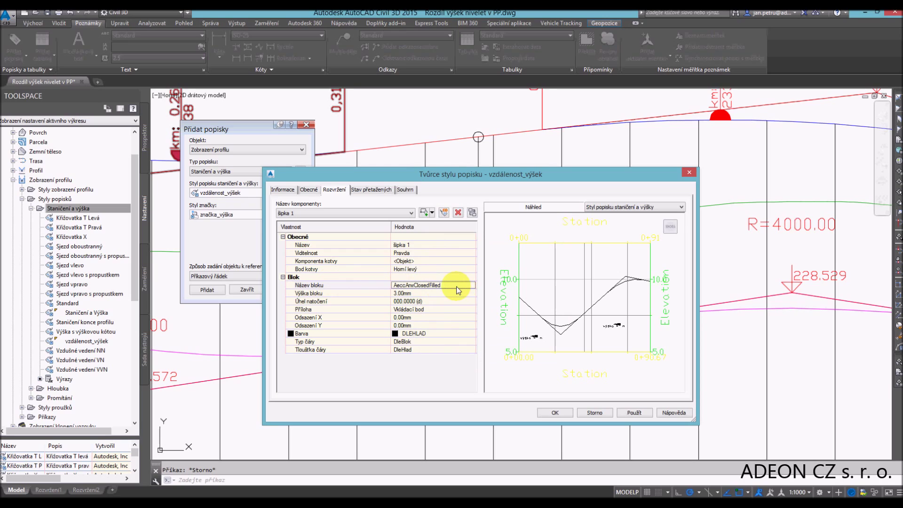
Step: Give the šipka 1 arrow a 1.50 mm height and a 270° rotation
click(412, 293)
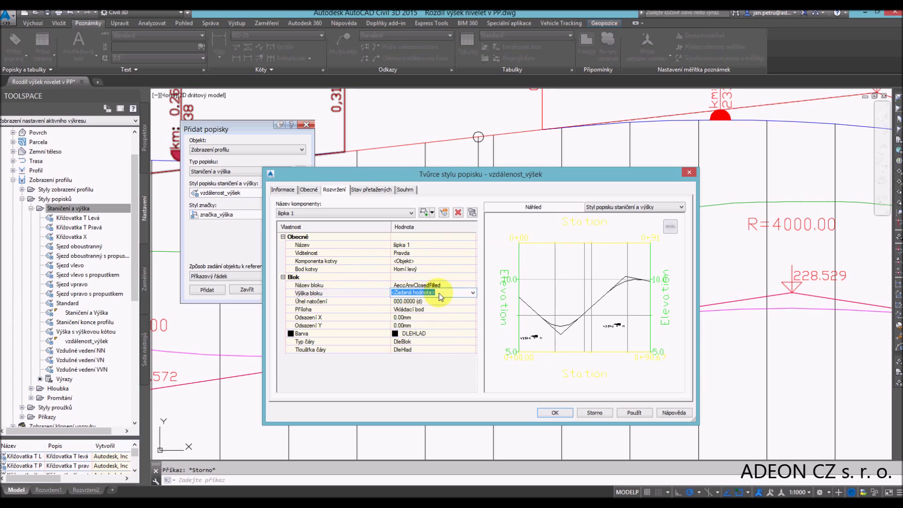
drag(439, 293, 383, 292)
text(1.5)
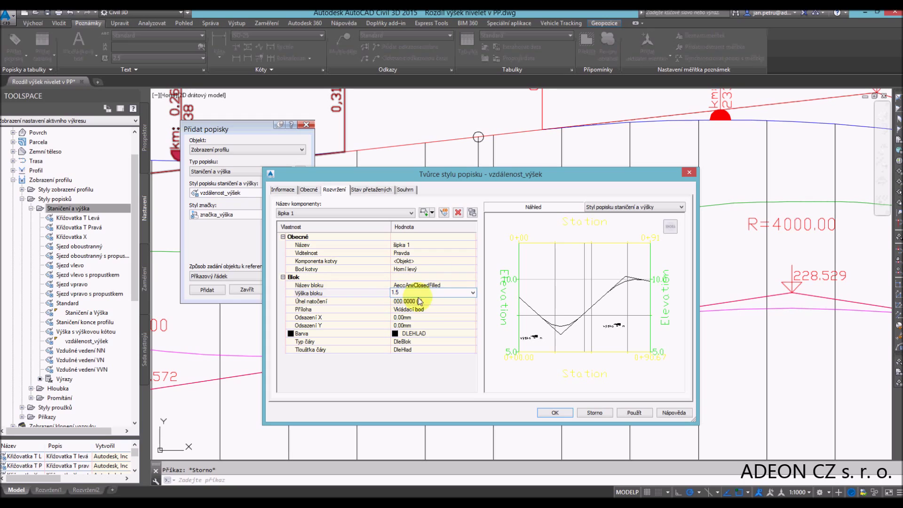
click(428, 301)
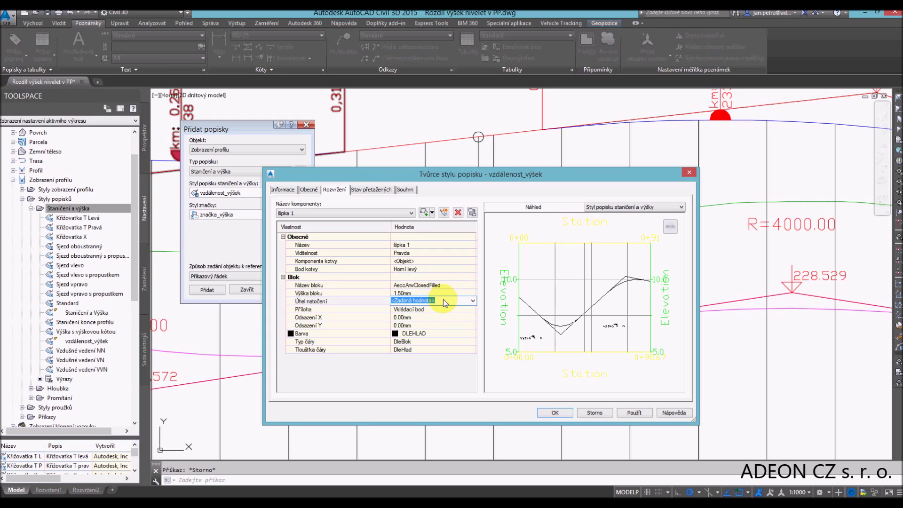
text(270)
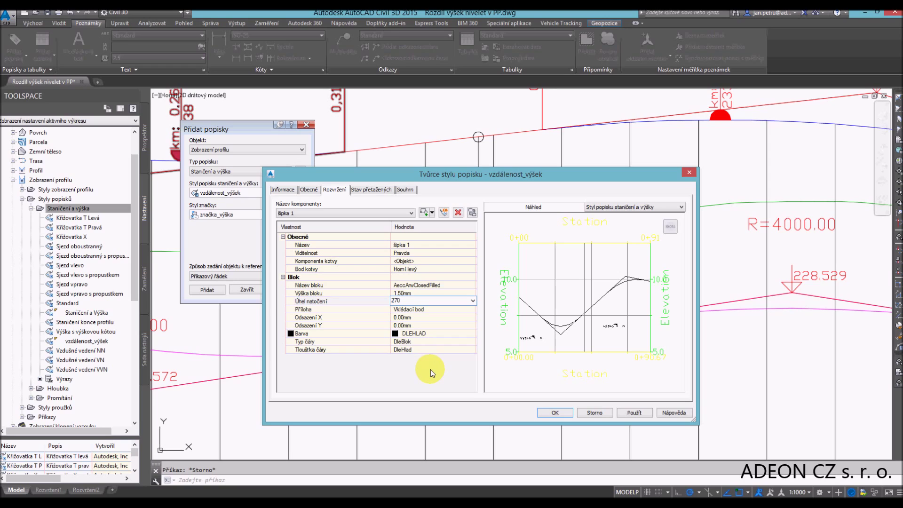
key(Return)
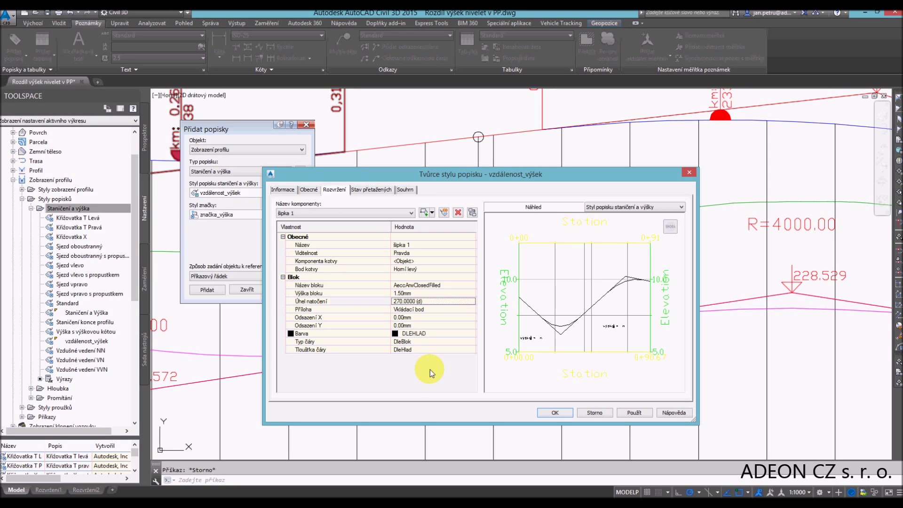
Step: Anchor the šipka 1 arrow to Bod 1 at Middle Center
click(425, 261)
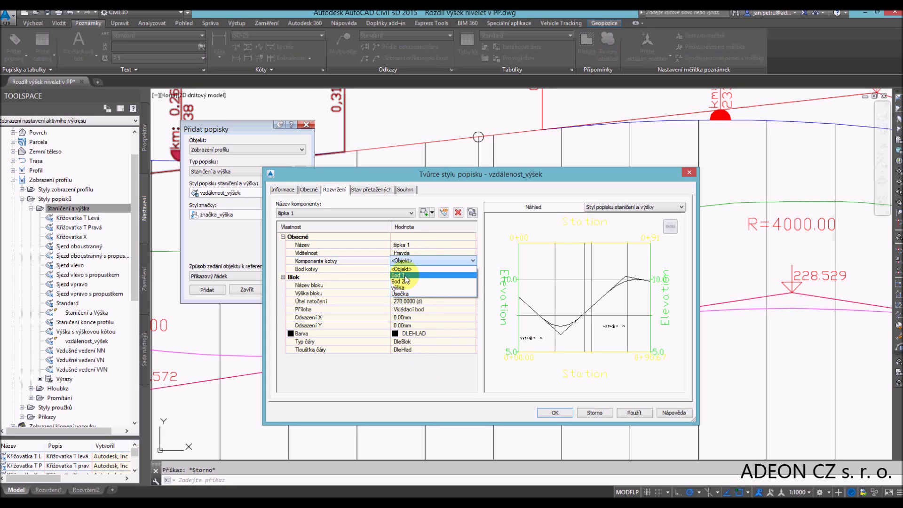
click(406, 275)
click(414, 269)
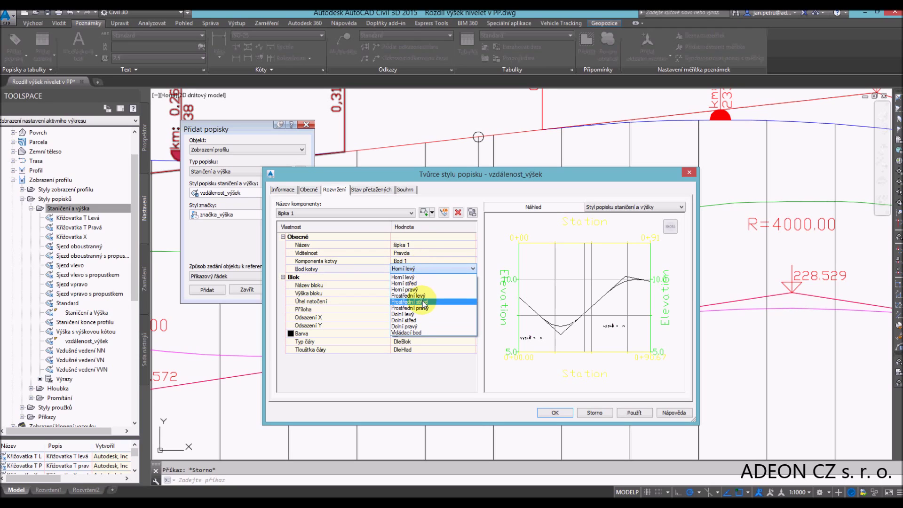
click(423, 302)
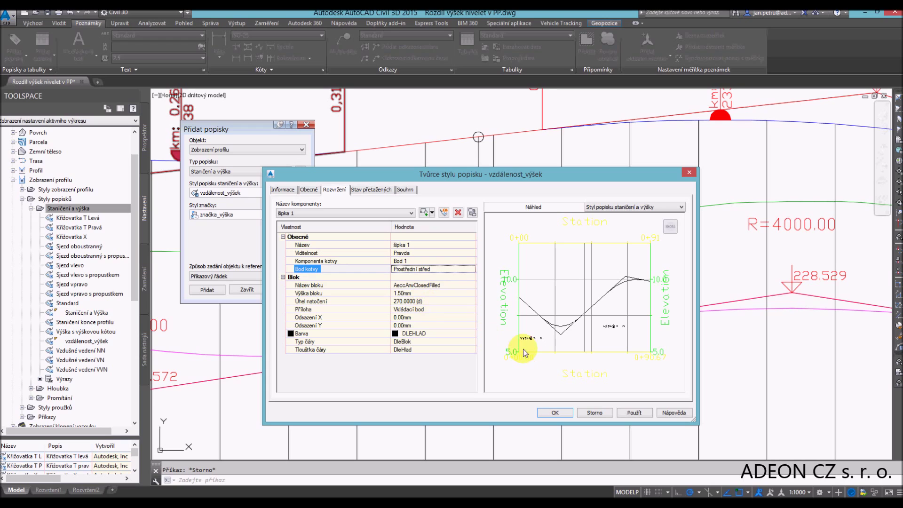
scroll(531, 350, up, 2)
scroll(528, 353, up, 2)
scroll(611, 262, up, 2)
scroll(535, 318, up, 2)
scroll(560, 310, up, 2)
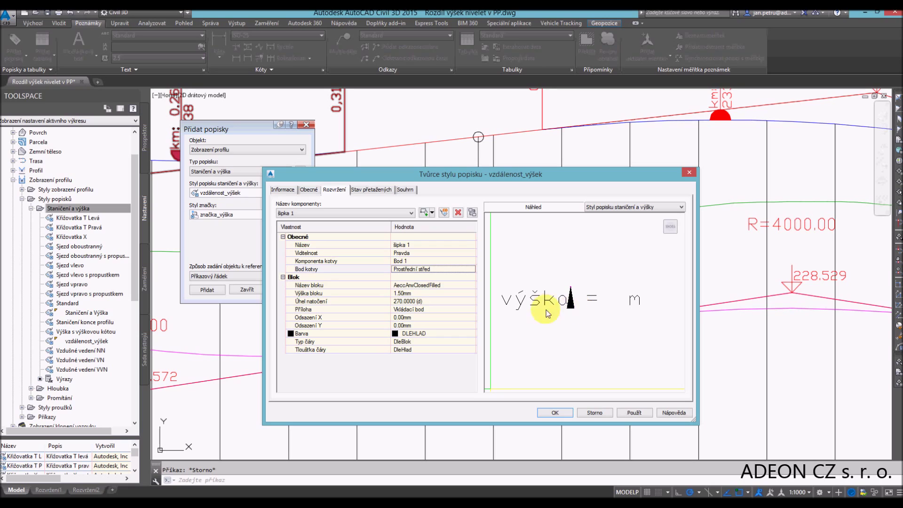
Step: Copy the arrow as šipka 2 and anchor the copy to Bod 2
click(445, 213)
click(414, 244)
drag(425, 245, 405, 243)
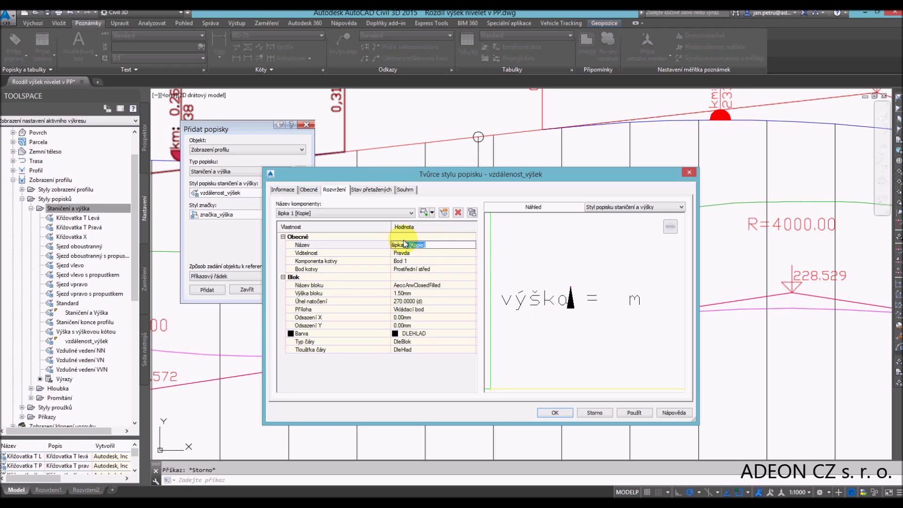
text(2)
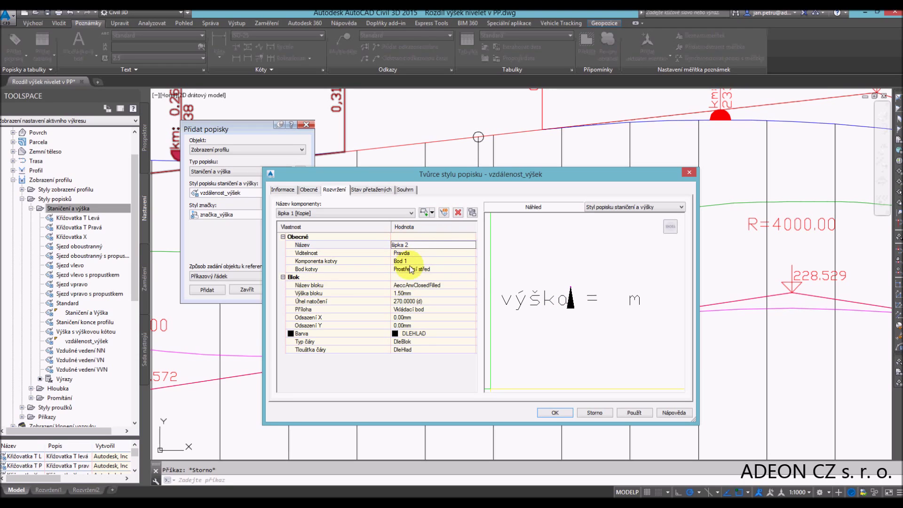
click(417, 261)
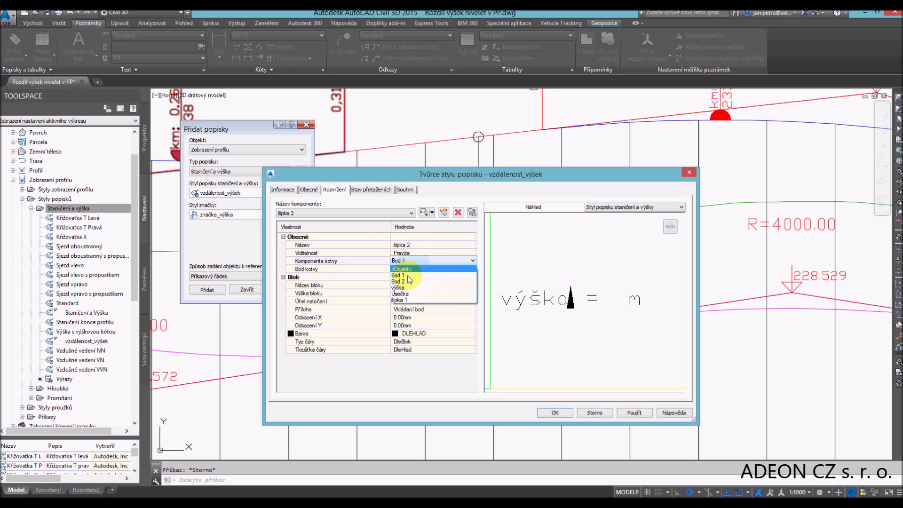
click(405, 268)
Step: Rotate šipka 2 to 90° and save the label style
click(404, 301)
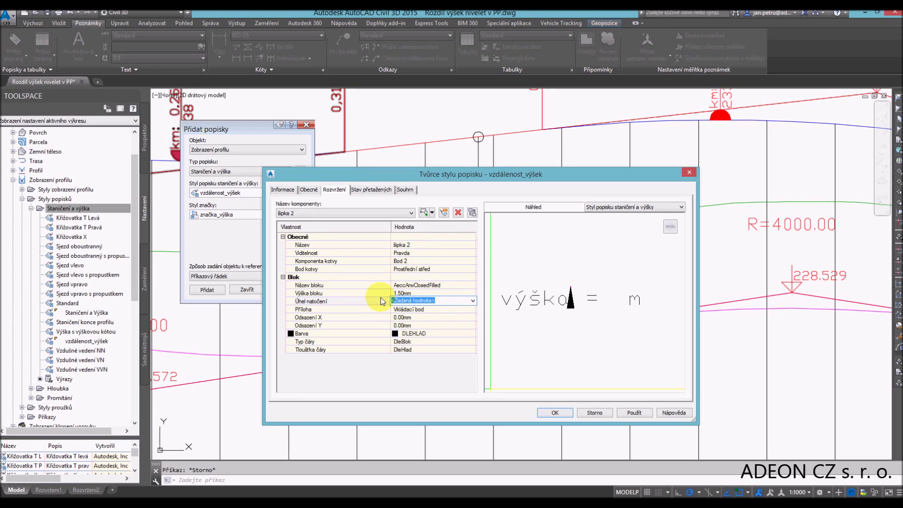
text(9)
click(422, 367)
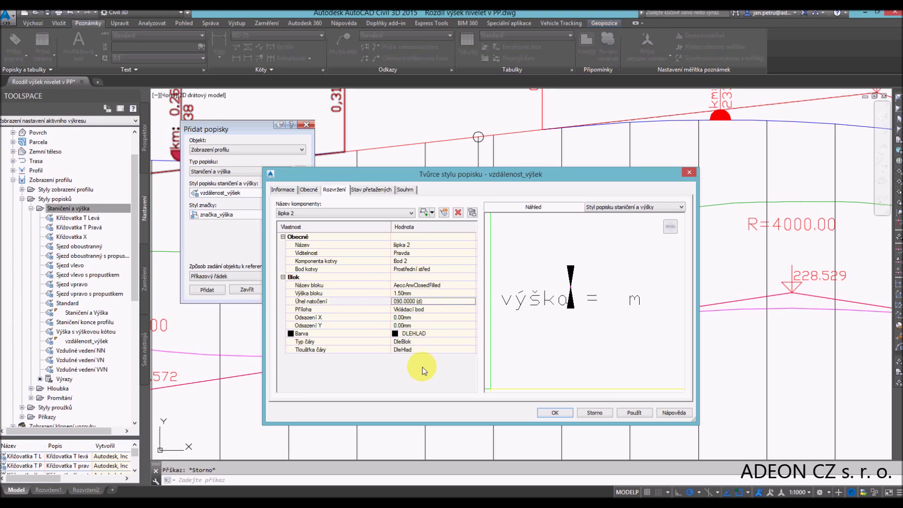
click(553, 413)
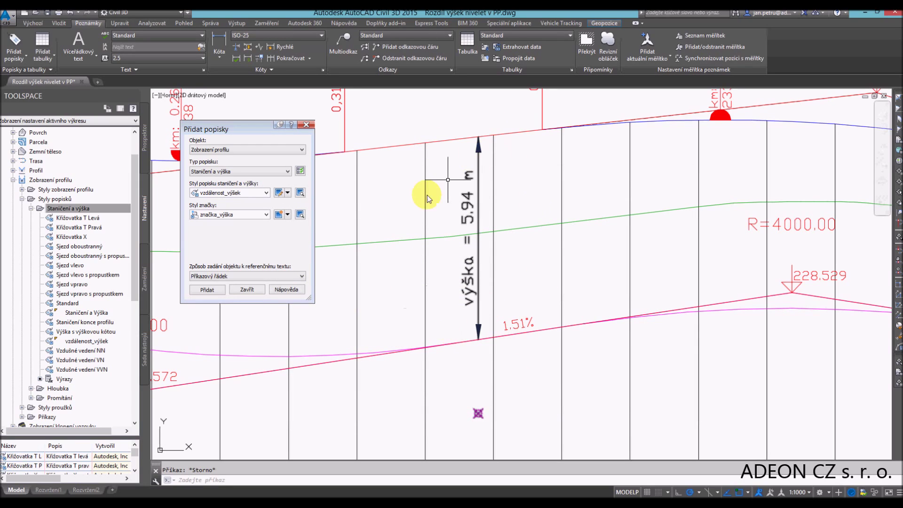
Step: Place a second height label near station 375 m, just below the 1.51% grade line
click(219, 291)
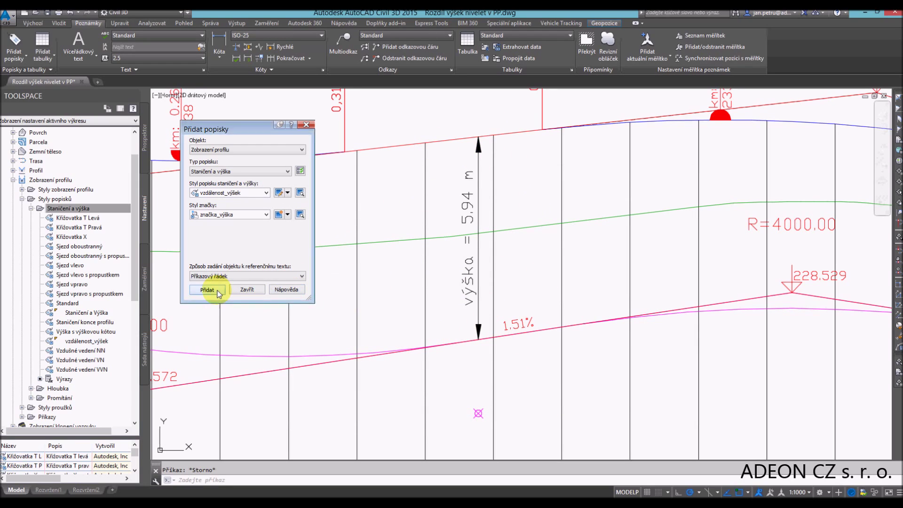
scroll(515, 334, down, 2)
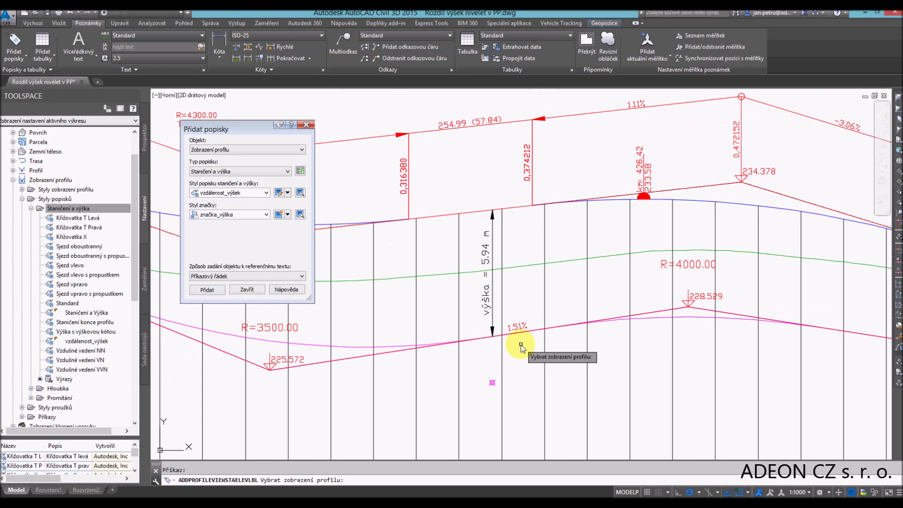
scroll(494, 398, down, 3)
scroll(499, 385, down, 2)
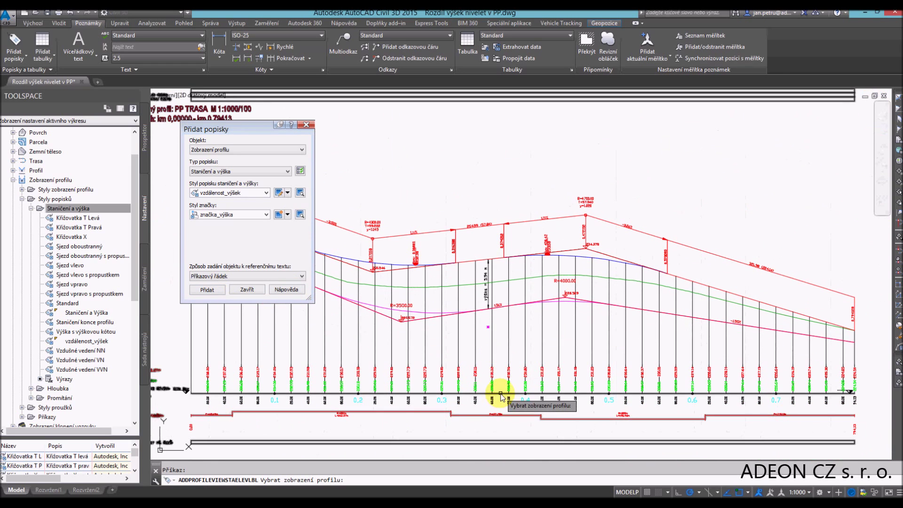
click(501, 399)
scroll(501, 398, up, 3)
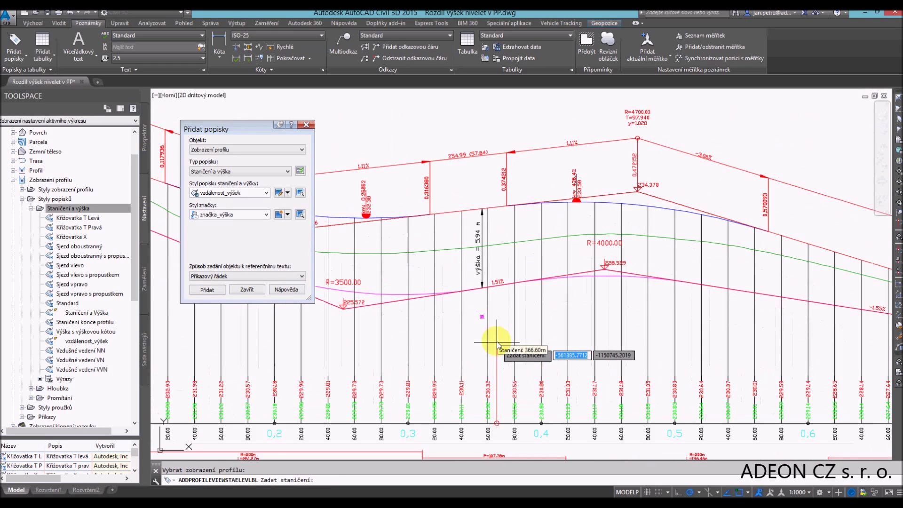
click(503, 309)
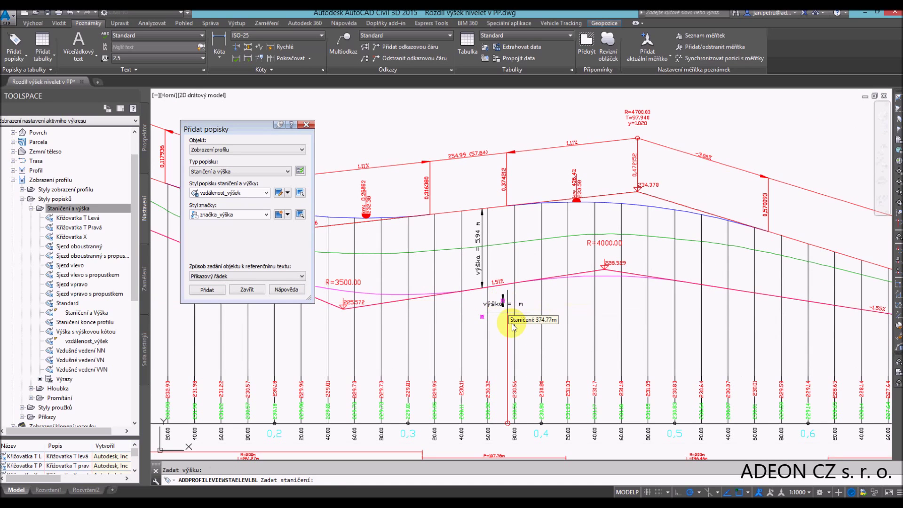
scroll(513, 325, up, 3)
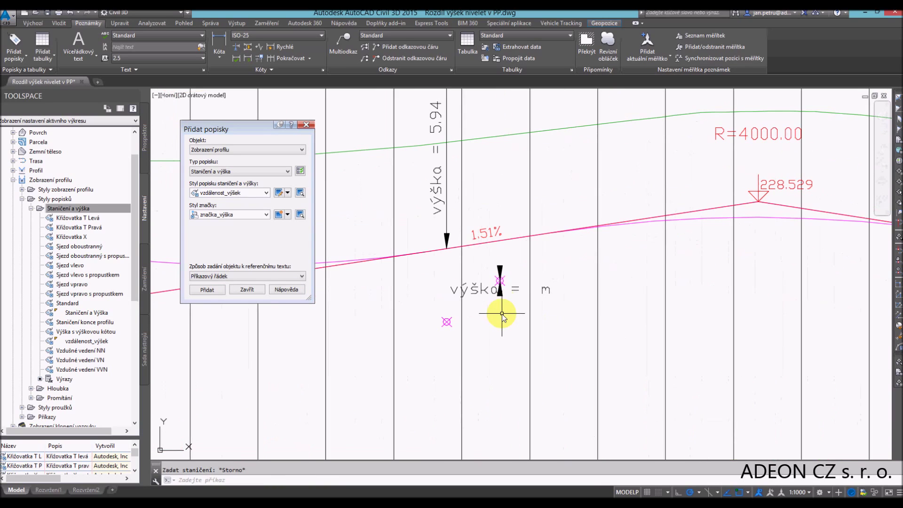
click(501, 282)
middle_drag(480, 317, 497, 358)
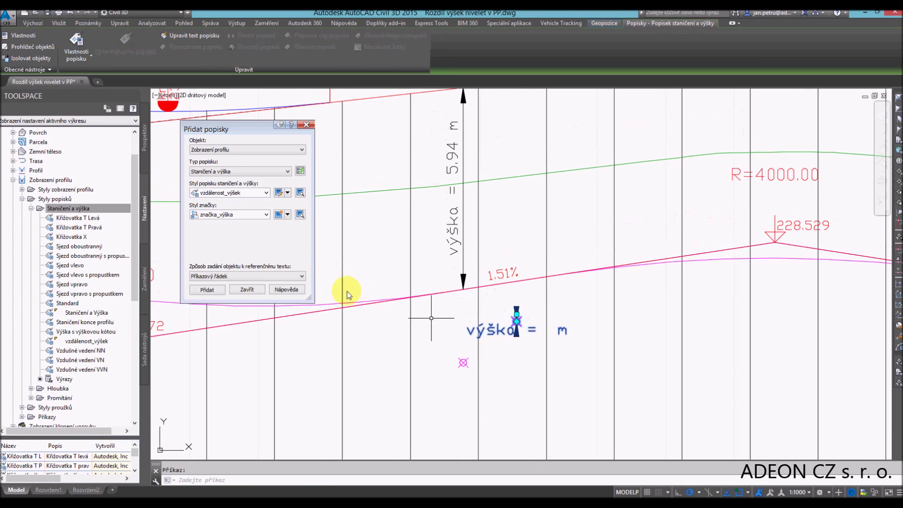
Step: Set the second label's profiles to Niveleta 1 and Povrch so it reads 'výška = 2.80 m'
click(24, 36)
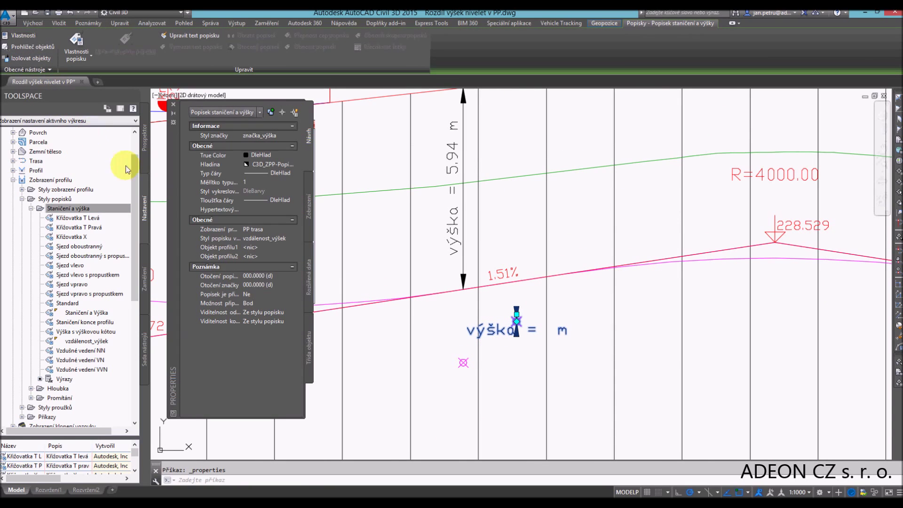
click(265, 248)
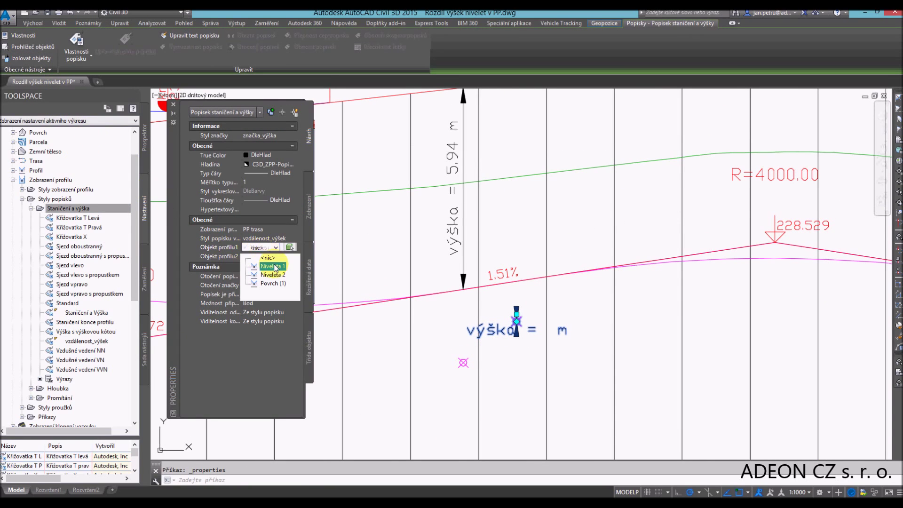
click(275, 267)
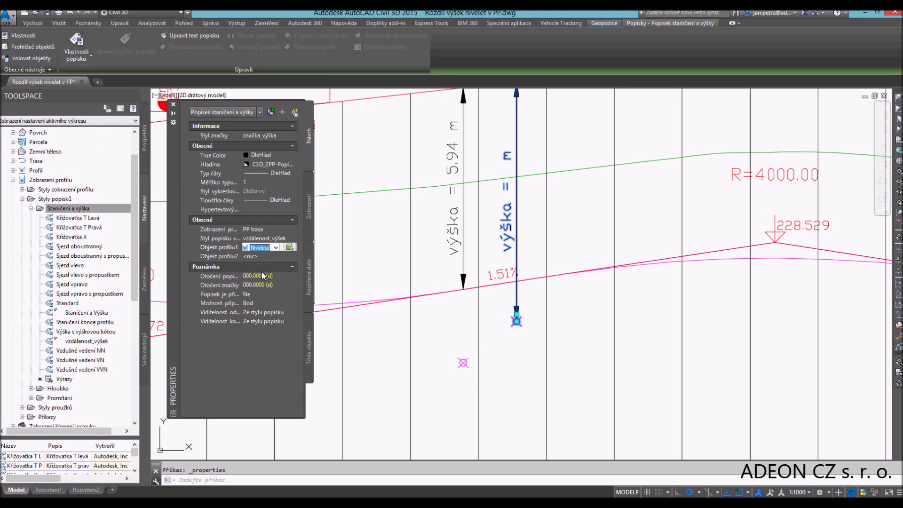
click(261, 257)
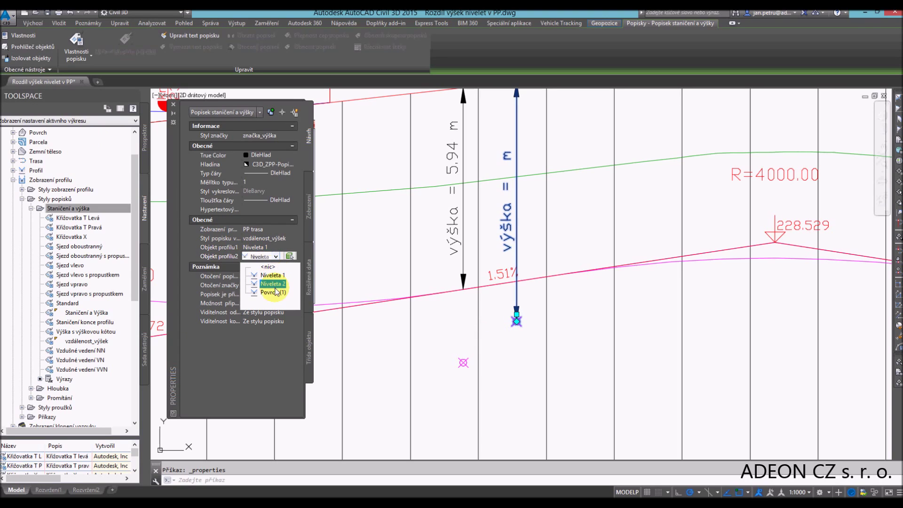
click(275, 292)
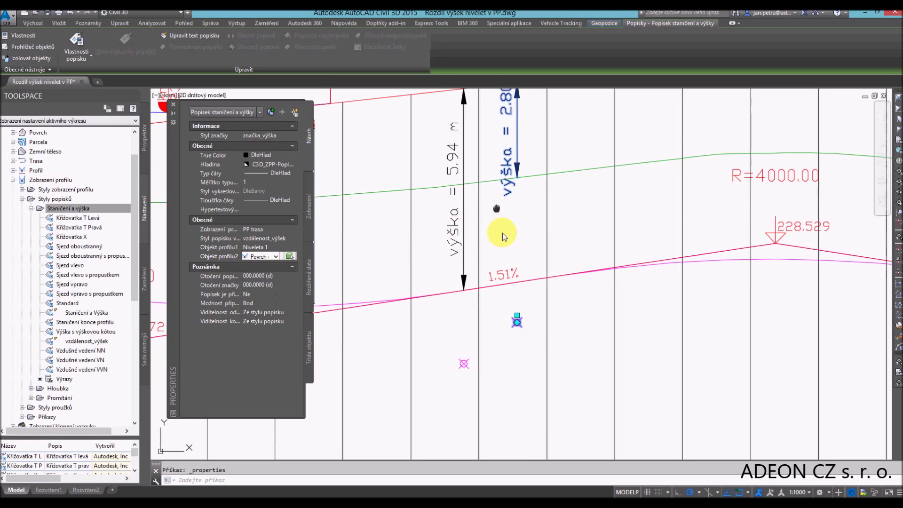
middle_drag(503, 233, 510, 275)
key(Escape)
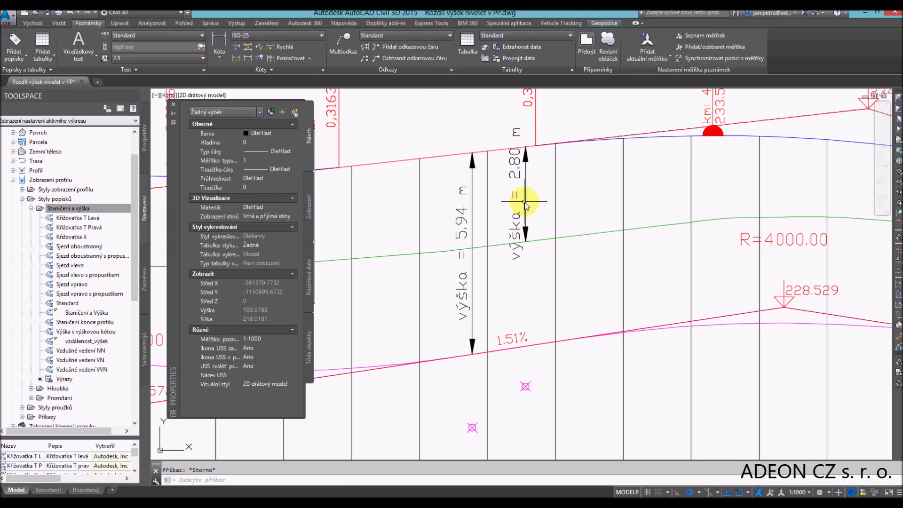
Step: Slide the výška = 2.80 m label along the profile to a station reading 2.76 m
click(525, 203)
click(526, 386)
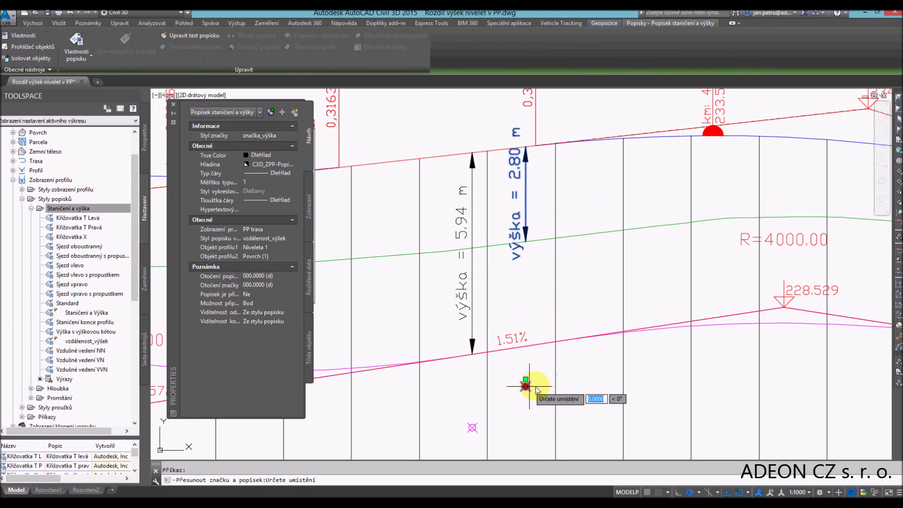
middle_drag(704, 377, 614, 376)
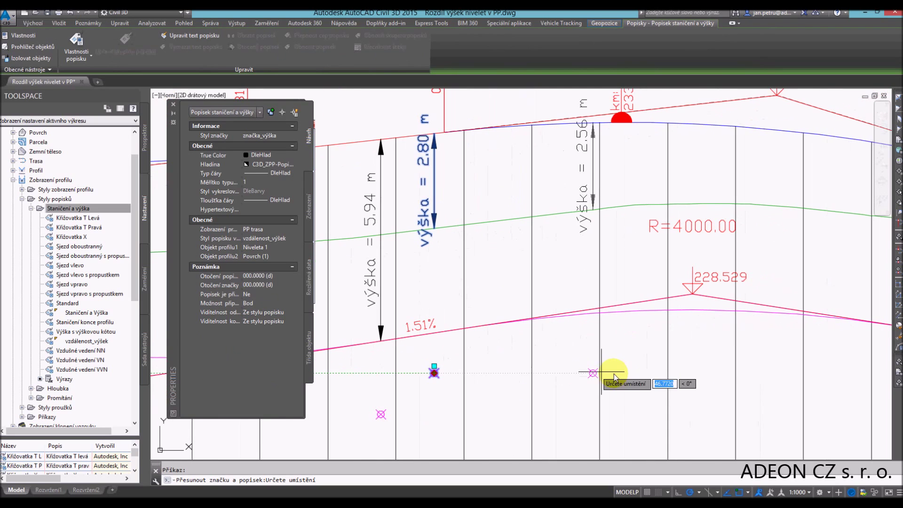
middle_drag(672, 376, 555, 375)
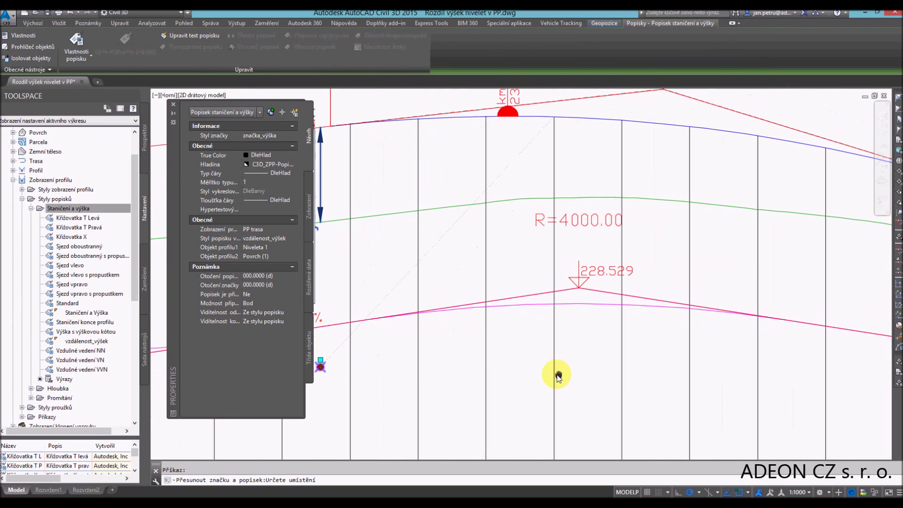
click(658, 386)
click(658, 386)
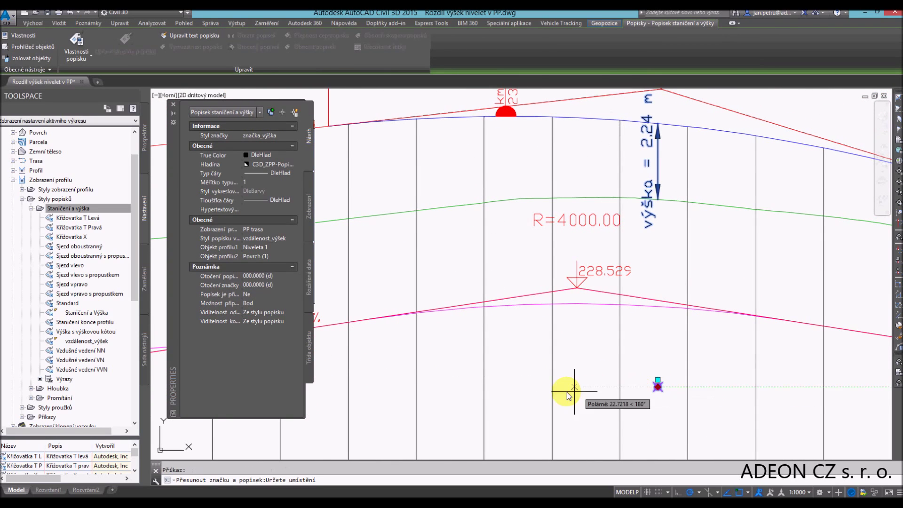
middle_drag(510, 393, 631, 363)
scroll(535, 375, down, 1)
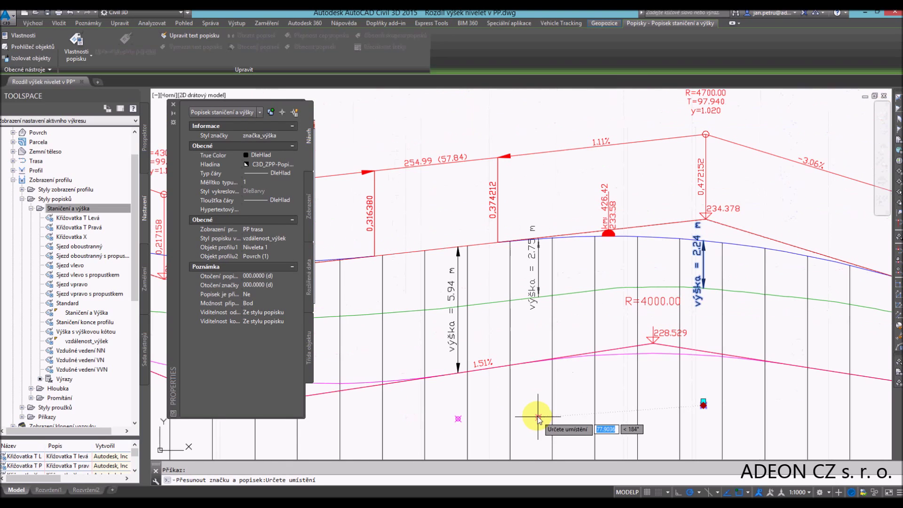
click(532, 414)
Step: Move the výška = 5.94 m label to a station reading 5.67 m, then deselect
click(459, 419)
click(458, 419)
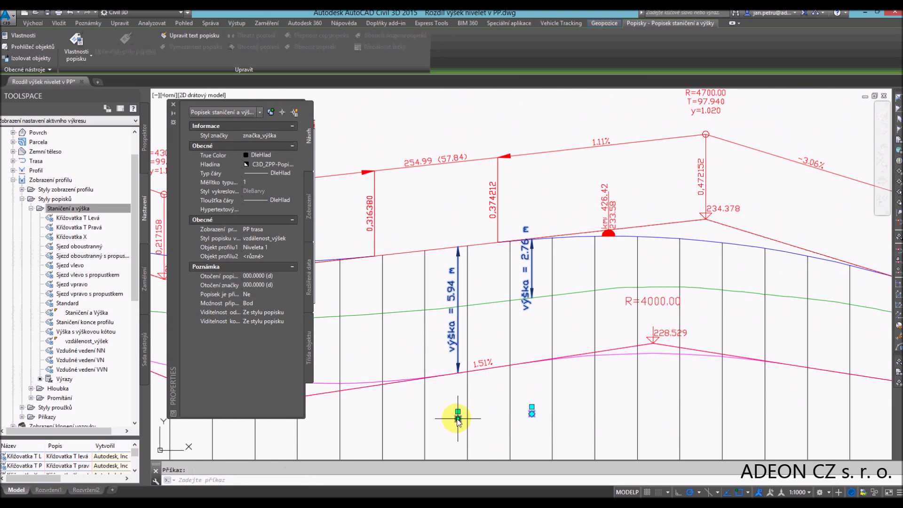
click(569, 412)
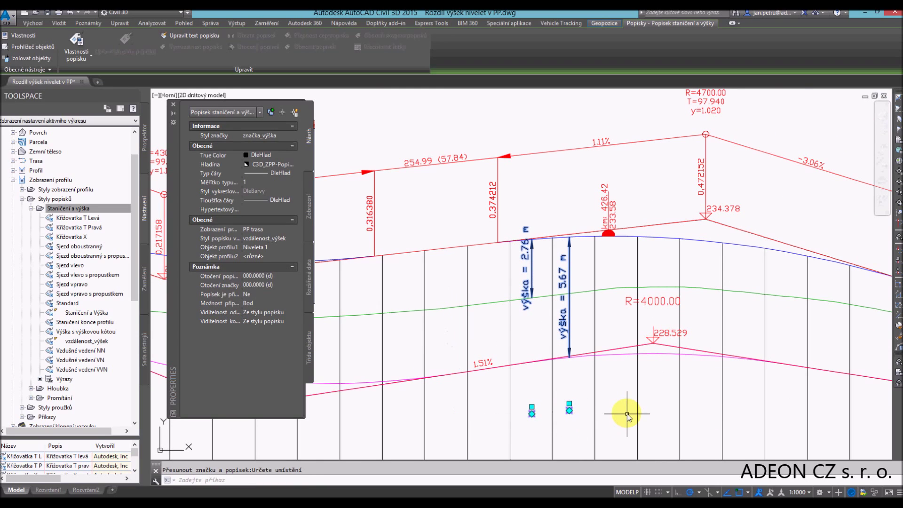
key(Escape)
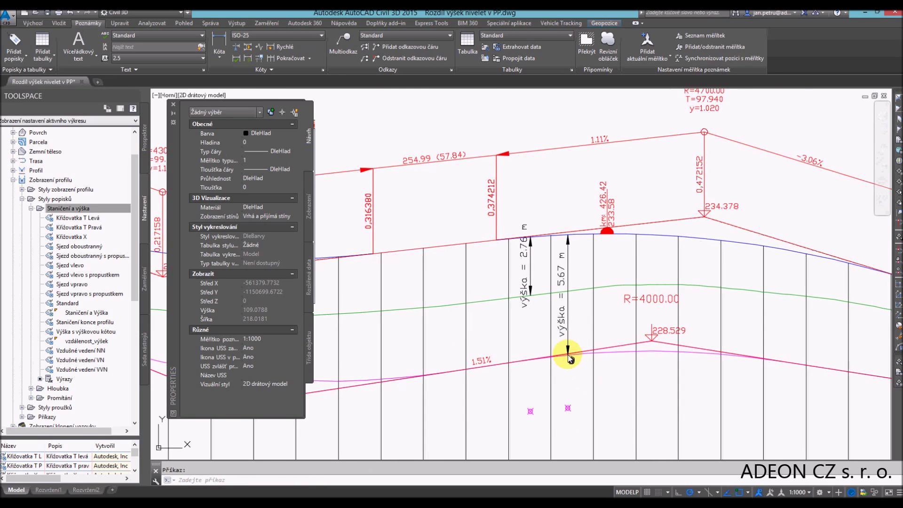
Step: List the vzdálenost_výšek style's Výrazy expressions and select the 5.67 m label to inspect its profiles
middle_drag(571, 359, 549, 327)
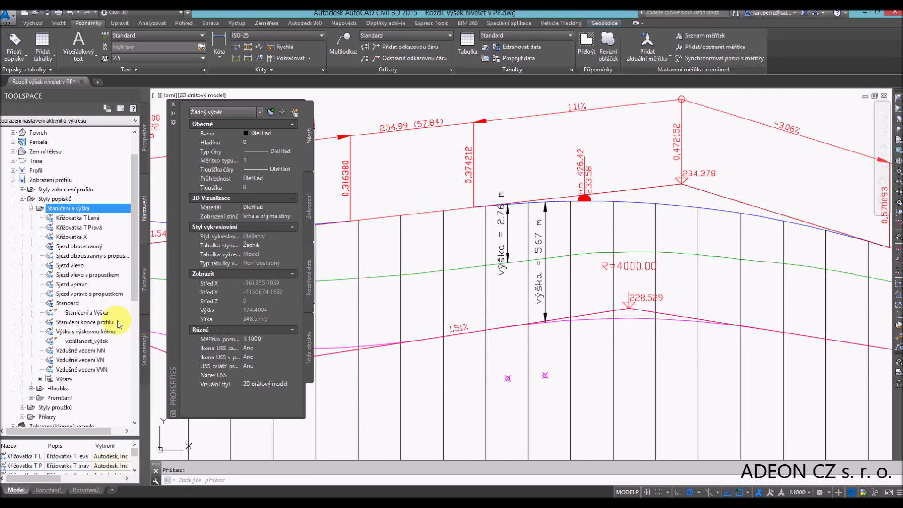
click(85, 344)
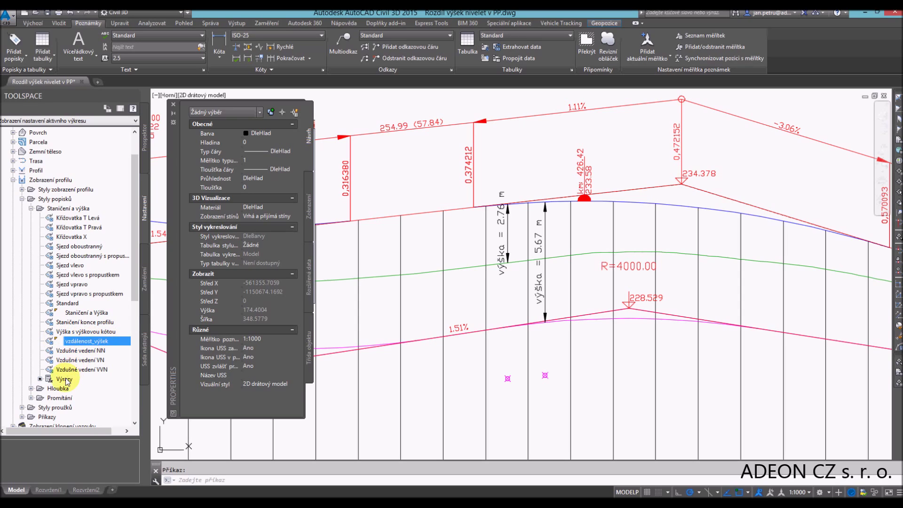
click(66, 379)
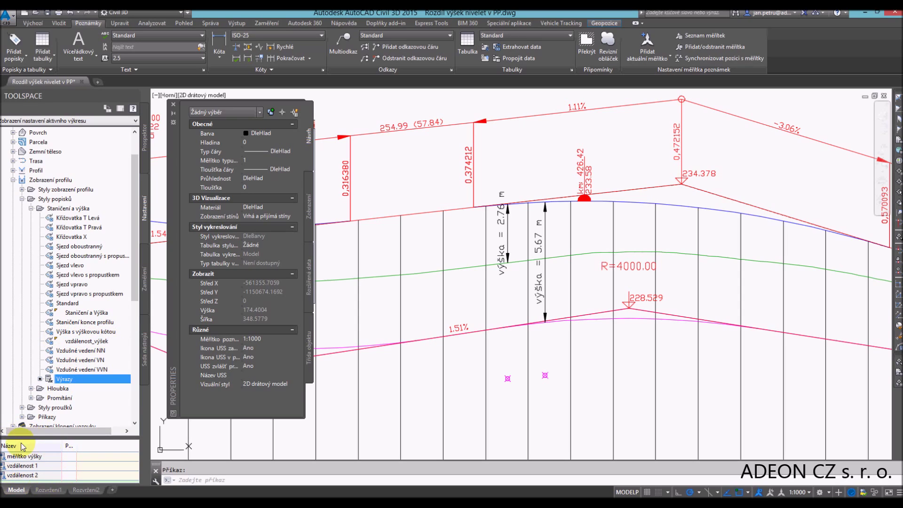
click(548, 246)
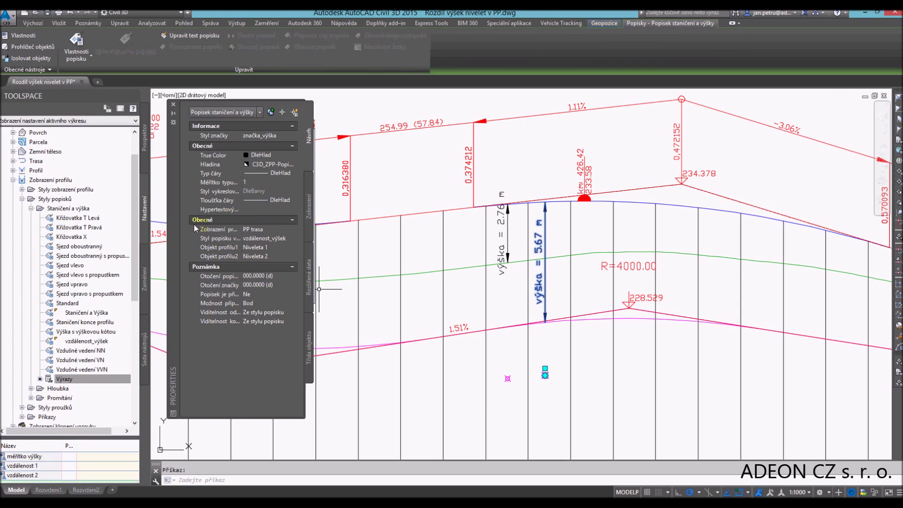